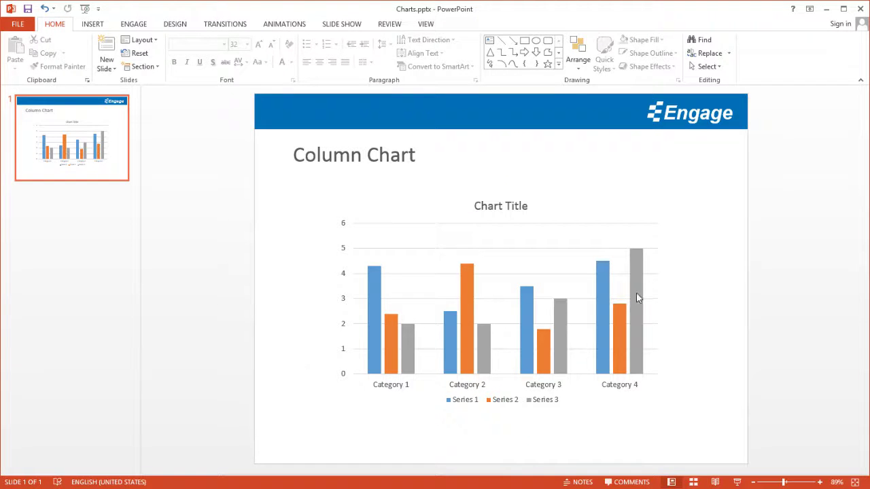
Show the Markido Engage add-in tools above the Charts.pptx column chart slide
{"action": "mouse_move", "coordinate": [630, 270]}
{"action": "left_click", "coordinate": [134, 25]}
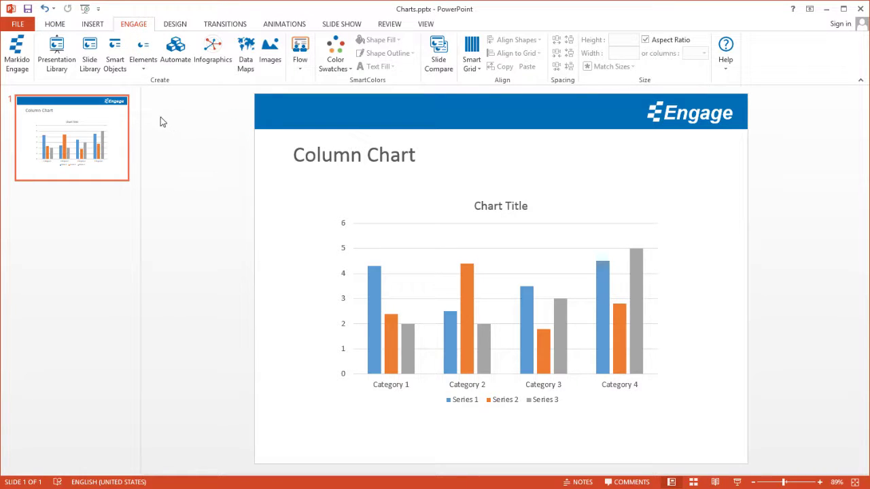
Delete the sample chart and insert a Clustered Column chart in its place
{"action": "left_click", "coordinate": [365, 204]}
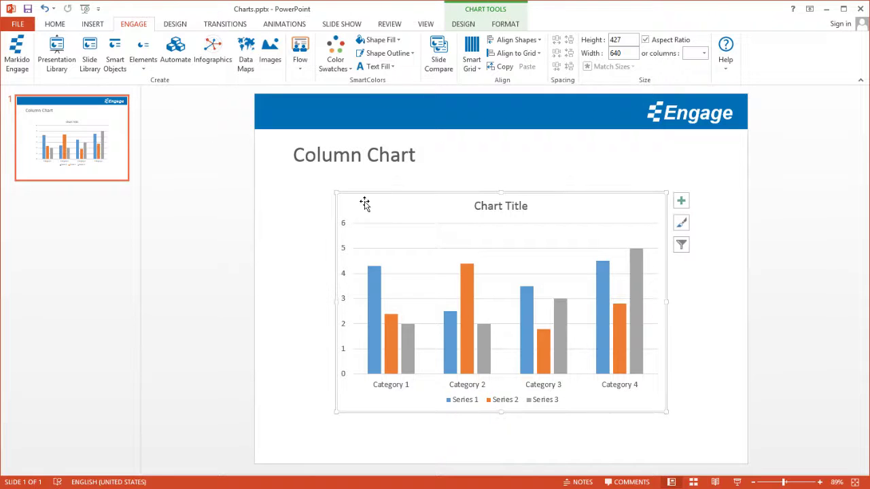
{"action": "key", "text": "Delete"}
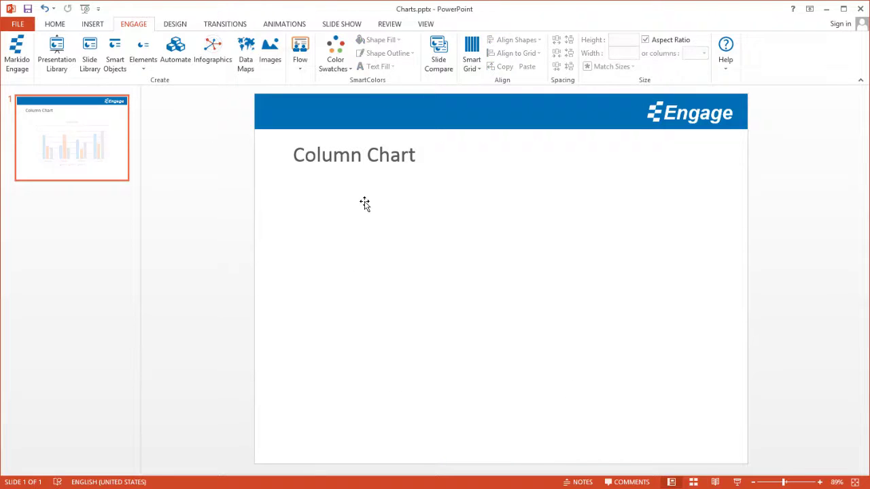
{"action": "left_click", "coordinate": [93, 25]}
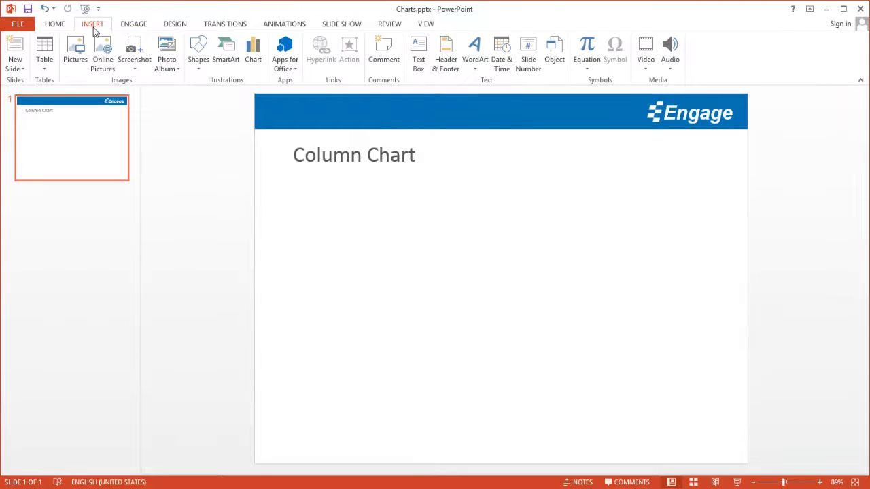
{"action": "left_click", "coordinate": [253, 53]}
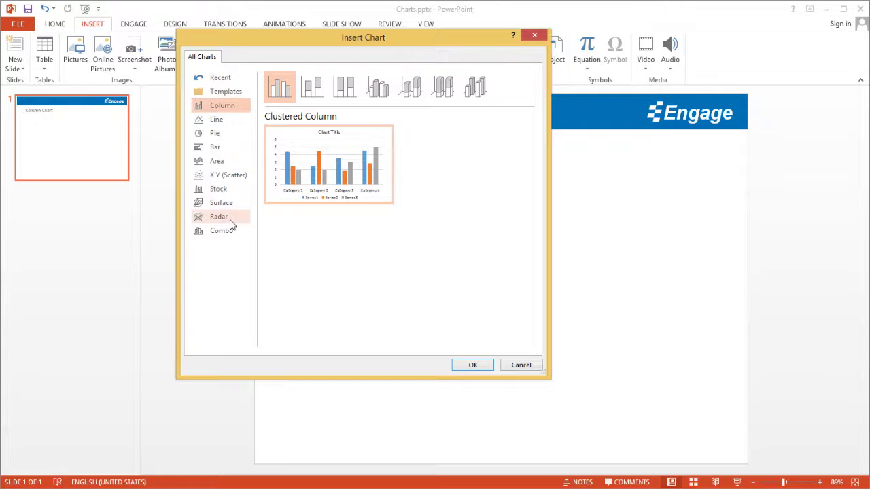
{"action": "left_click", "coordinate": [220, 120]}
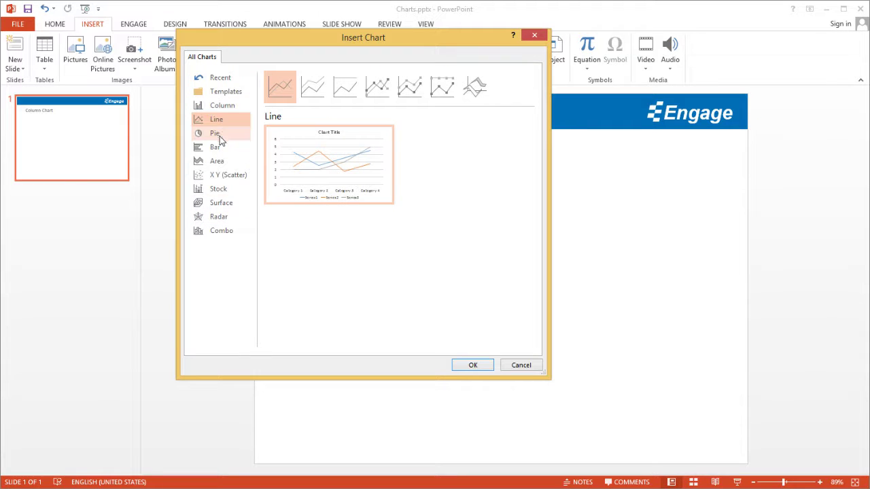
{"action": "left_click", "coordinate": [221, 135]}
{"action": "left_click", "coordinate": [220, 148]}
{"action": "left_click", "coordinate": [220, 161]}
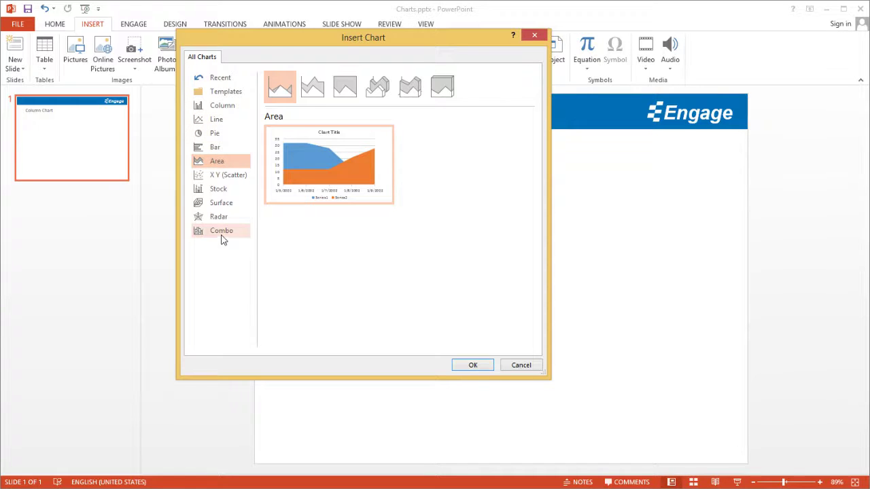
{"action": "left_click", "coordinate": [223, 121]}
{"action": "left_click", "coordinate": [223, 104]}
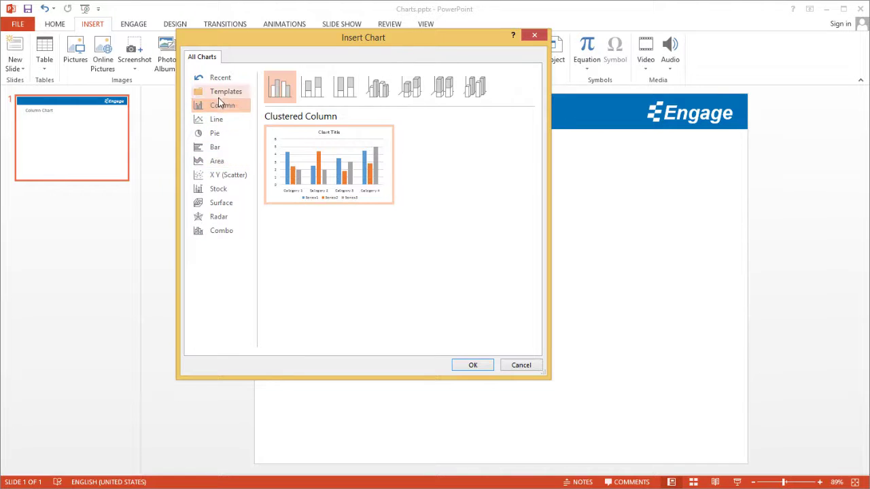
{"action": "left_click", "coordinate": [471, 365]}
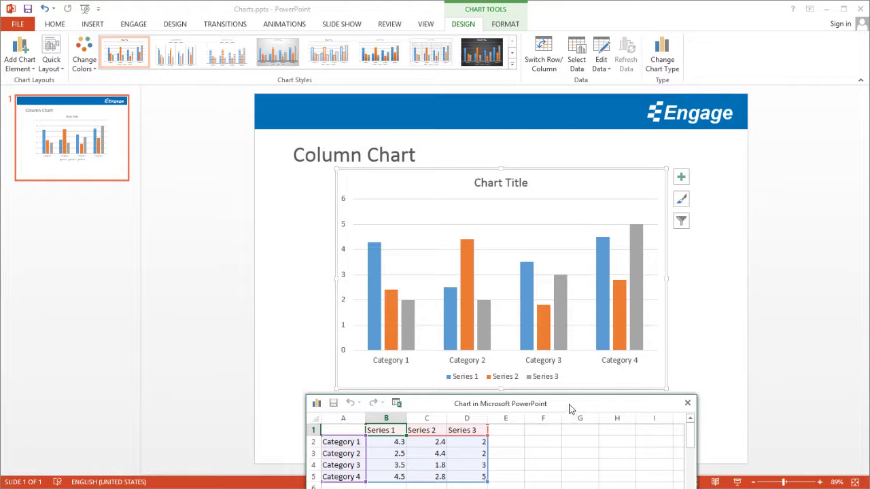
Change Category 1's Series 1 value in B2 from 4.3 to 10
{"action": "left_click_drag", "start_coordinate": [569, 408], "coordinate": [562, 353]}
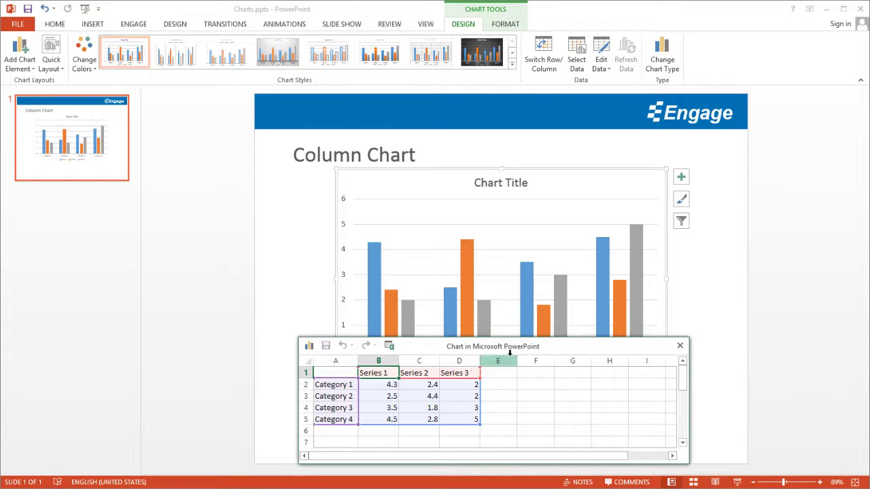
{"action": "left_click", "coordinate": [385, 384]}
{"action": "key", "text": "Delete"}
{"action": "type", "text": "10"}
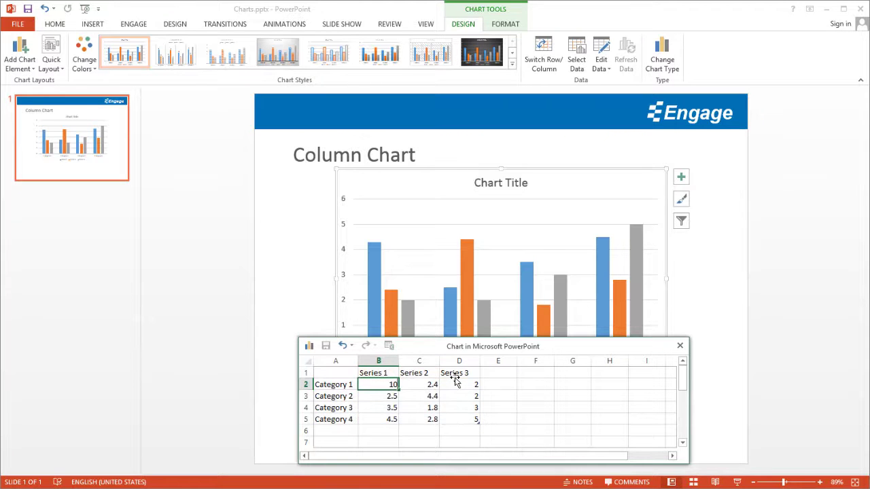
{"action": "key", "text": "Return"}
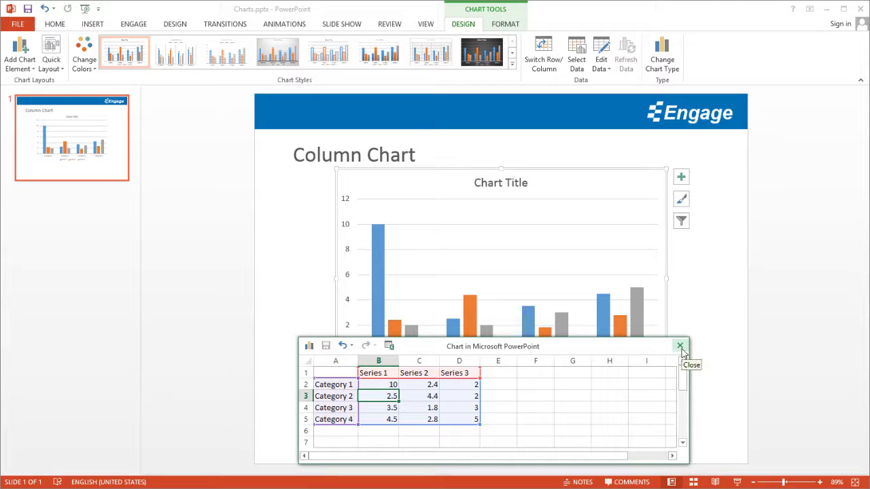
Copy the data table A1:D5 and close the chart data sheet
{"action": "left_click", "coordinate": [343, 374]}
{"action": "left_click_drag", "start_coordinate": [343, 375], "coordinate": [476, 421]}
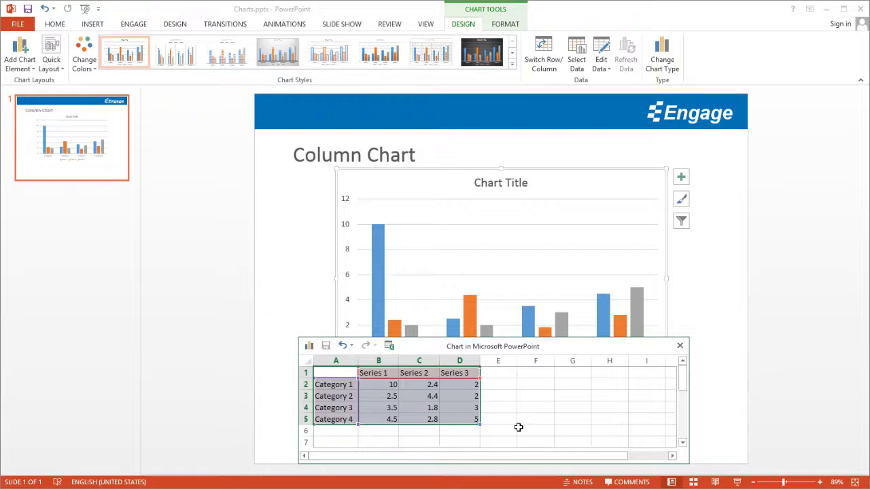
{"action": "key", "text": "ctrl+c"}
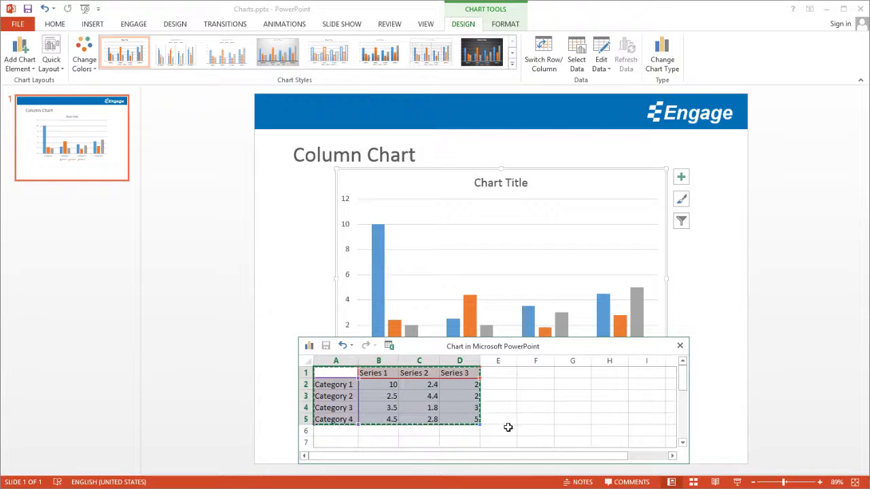
{"action": "left_click", "coordinate": [680, 346]}
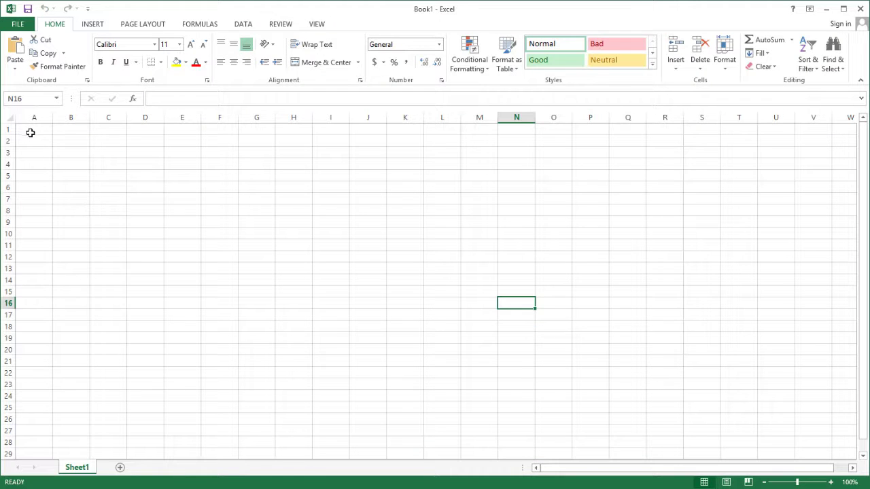
Paste the chart data at A1 of a new workbook and autofit column A
{"action": "left_click", "coordinate": [32, 129]}
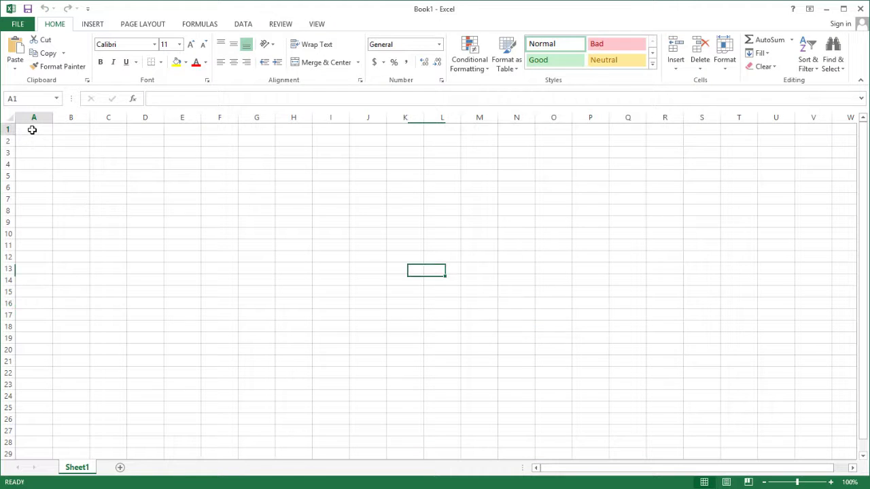
{"action": "left_click", "coordinate": [32, 129]}
{"action": "key", "text": "ctrl+v"}
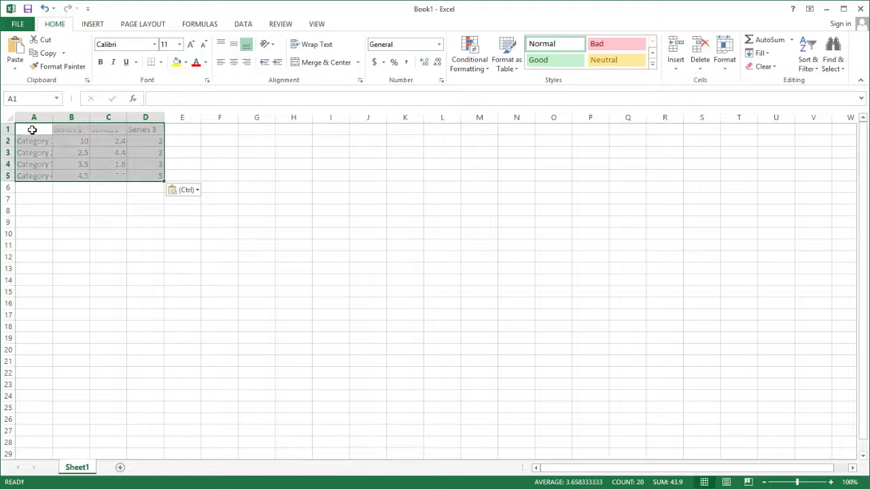
{"action": "left_click", "coordinate": [80, 228]}
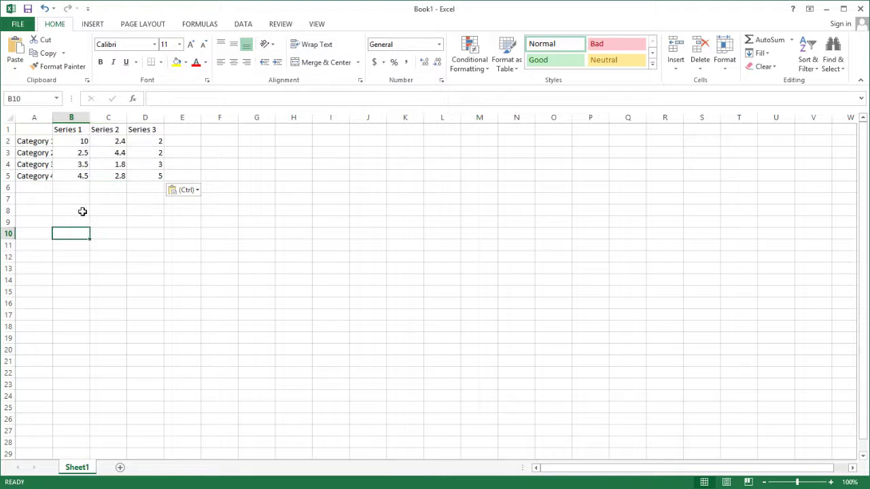
{"action": "double_click", "coordinate": [52, 118]}
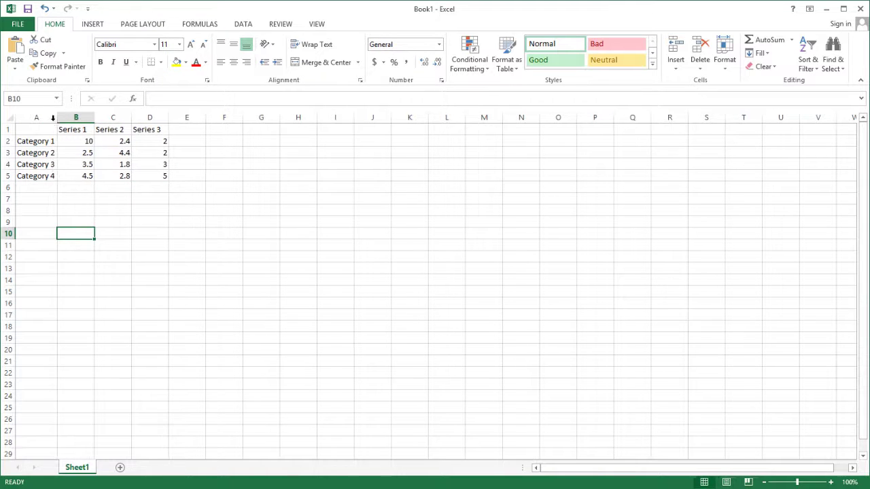
Save the workbook to the Desktop as Source Data.xlsx
{"action": "left_click", "coordinate": [18, 26]}
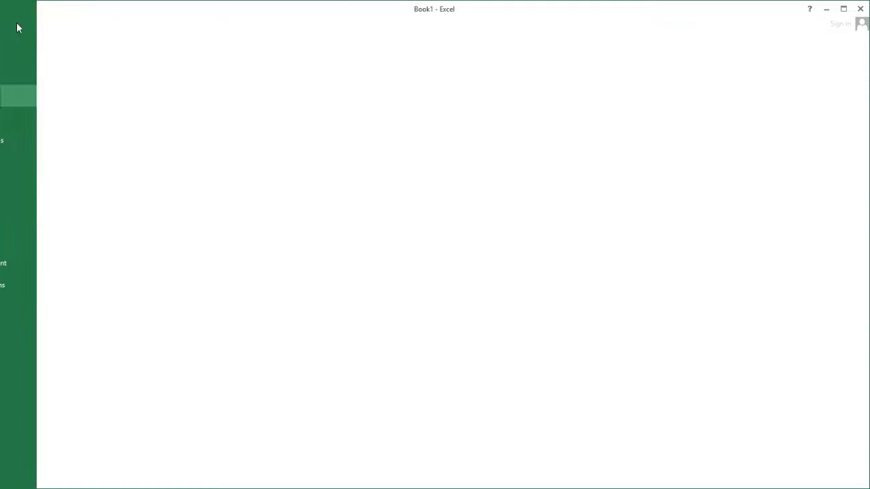
{"action": "left_click", "coordinate": [33, 140]}
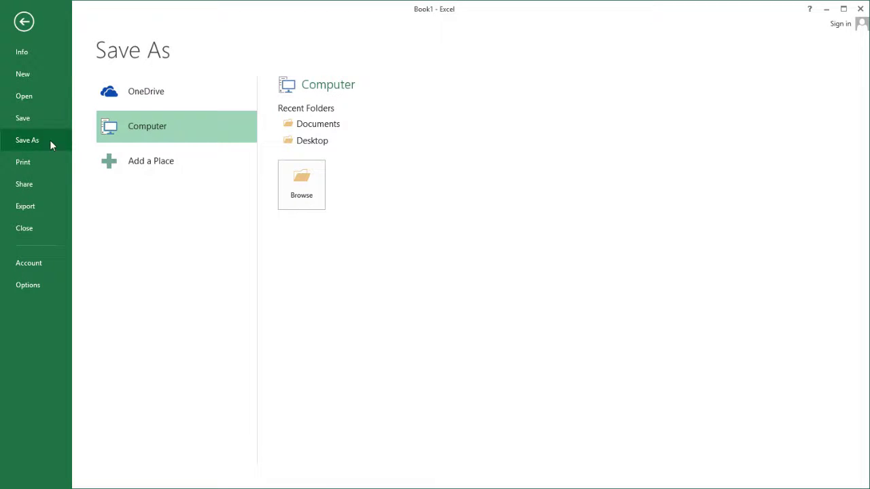
{"action": "left_click", "coordinate": [307, 141]}
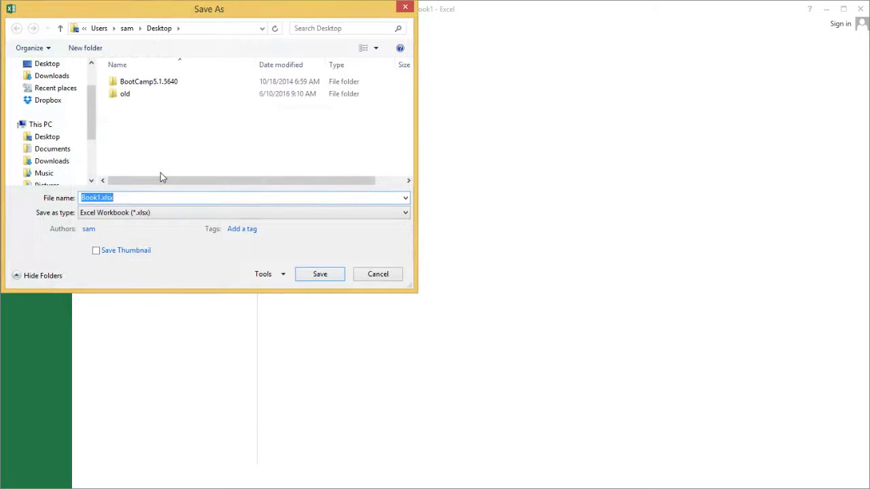
{"action": "key", "text": "Right"}
{"action": "key", "text": "Left"}
{"action": "key", "text": "Left"}
{"action": "key", "text": "Left"}
{"action": "key", "text": "Left"}
{"action": "key", "text": "Left"}
{"action": "key", "text": "shift+Left"}
{"action": "key", "text": "shift+Left"}
{"action": "key", "text": "shift+Left"}
{"action": "key", "text": "shift+Left"}
{"action": "key", "text": "shift+Left"}
{"action": "type", "text": "Source Data"}
{"action": "key", "text": "Return"}
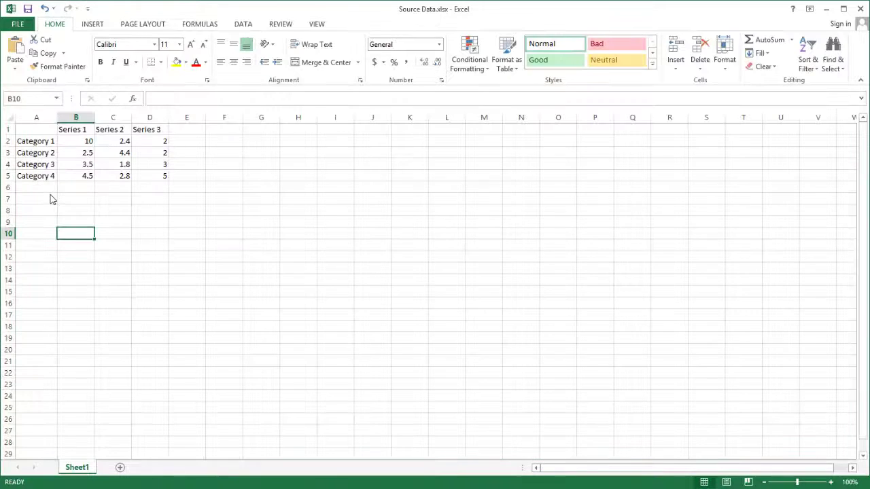
Set Series 1 values in B3, B4 and B5 to 10
{"action": "left_click", "coordinate": [82, 155]}
{"action": "type", "text": "10"}
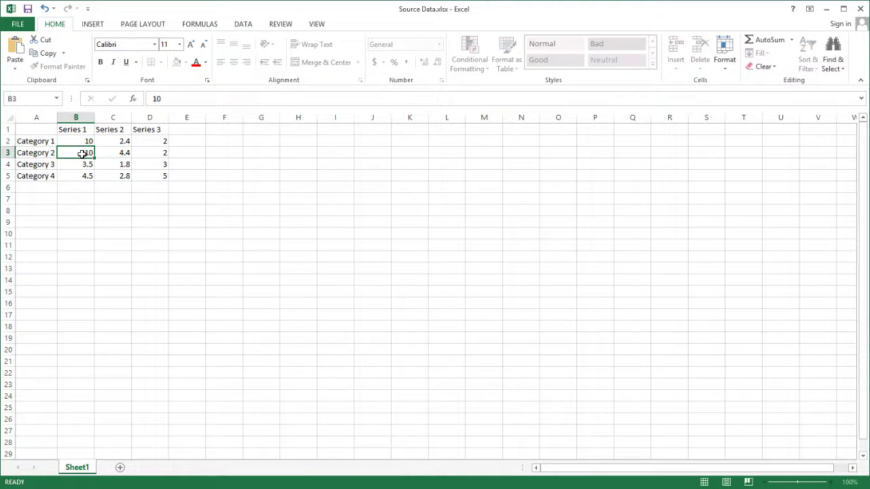
{"action": "key", "text": "Return"}
{"action": "type", "text": "10"}
{"action": "key", "text": "Return"}
{"action": "type", "text": "10"}
{"action": "key", "text": "Return"}
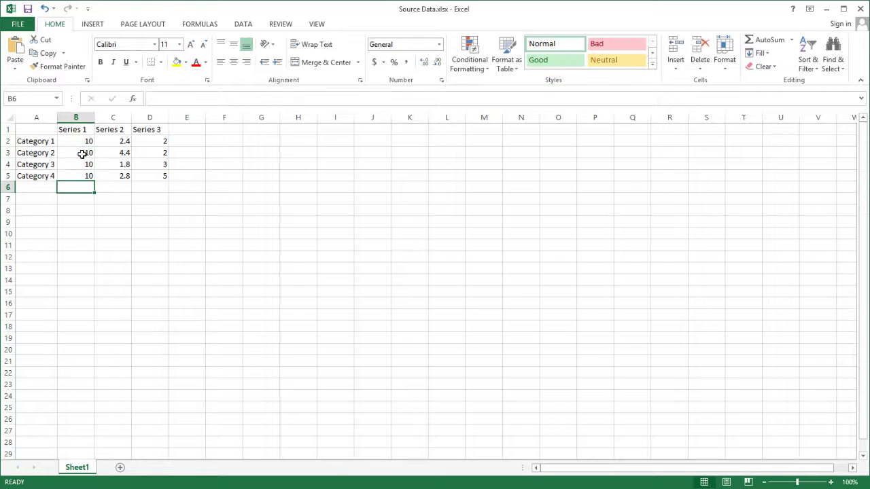
Rename the categories in A2:A5 to USA, Canada, UK and Italy
{"action": "key", "text": "Up"}
{"action": "key", "text": "Up"}
{"action": "key", "text": "Up"}
{"action": "key", "text": "Up"}
{"action": "key", "text": "Left"}
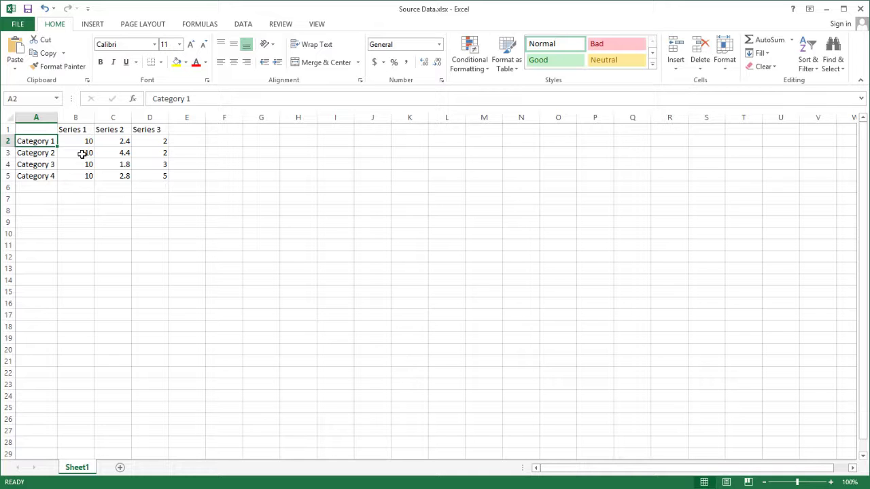
{"action": "type", "text": "USA"}
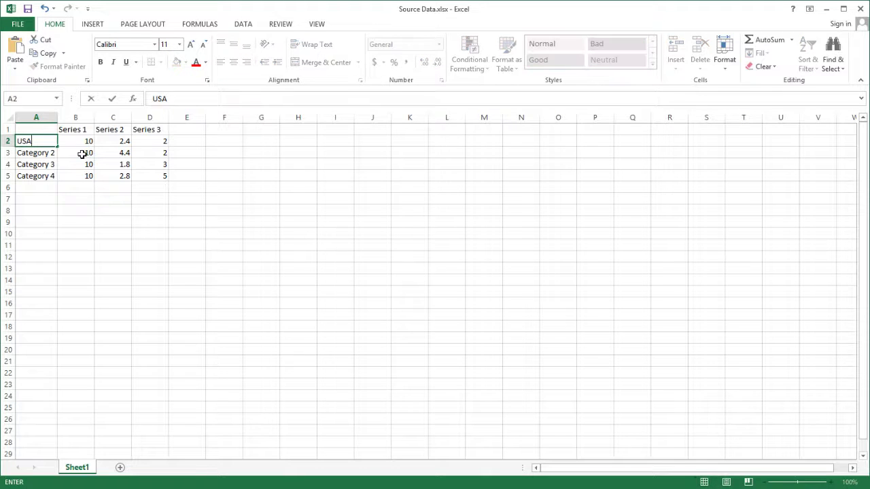
{"action": "key", "text": "Return"}
{"action": "type", "text": "Canada"}
{"action": "key", "text": "ctrl+Return"}
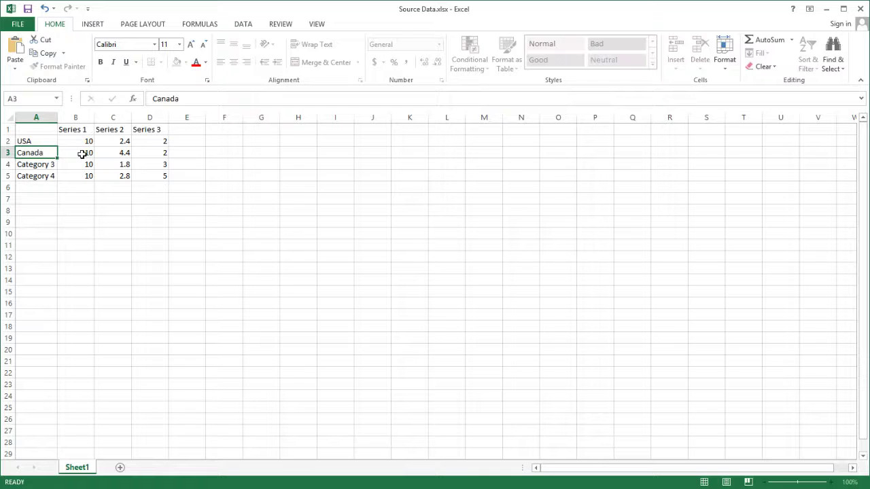
{"action": "key", "text": "Return"}
{"action": "type", "text": "UK"}
{"action": "key", "text": "Return"}
{"action": "type", "text": "Italy"}
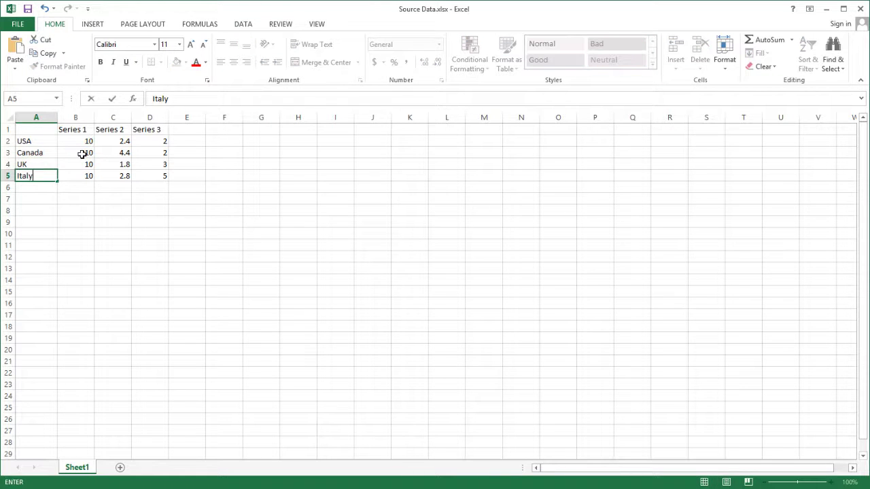
{"action": "key", "text": "Return"}
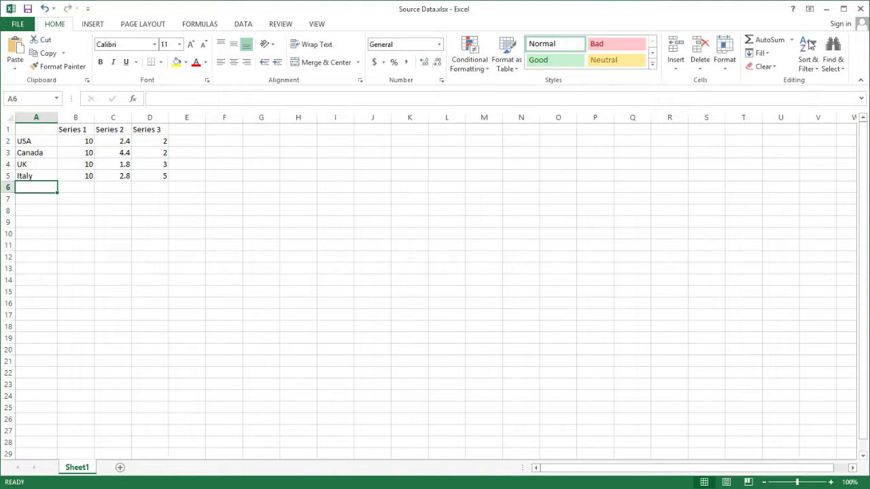
Save and close Source Data.xlsx, close the data window, and open Engage's automation choices
{"action": "left_click", "coordinate": [859, 12]}
{"action": "left_click", "coordinate": [385, 266]}
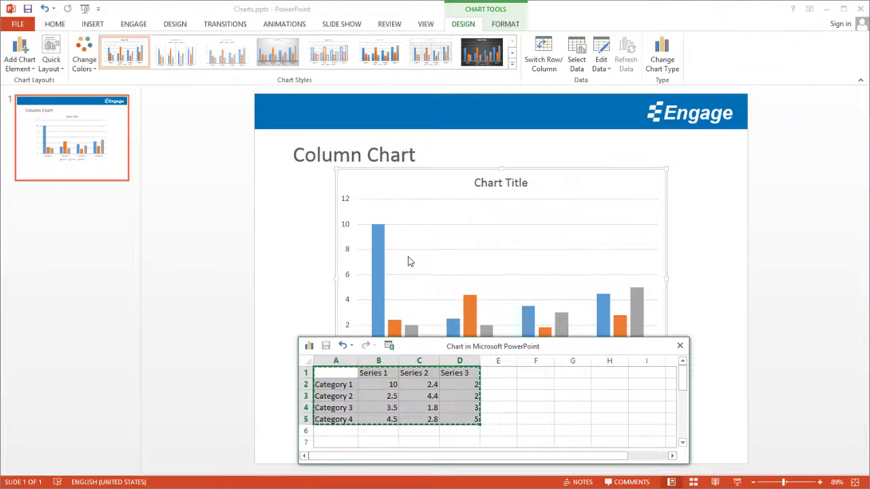
{"action": "left_click", "coordinate": [682, 347]}
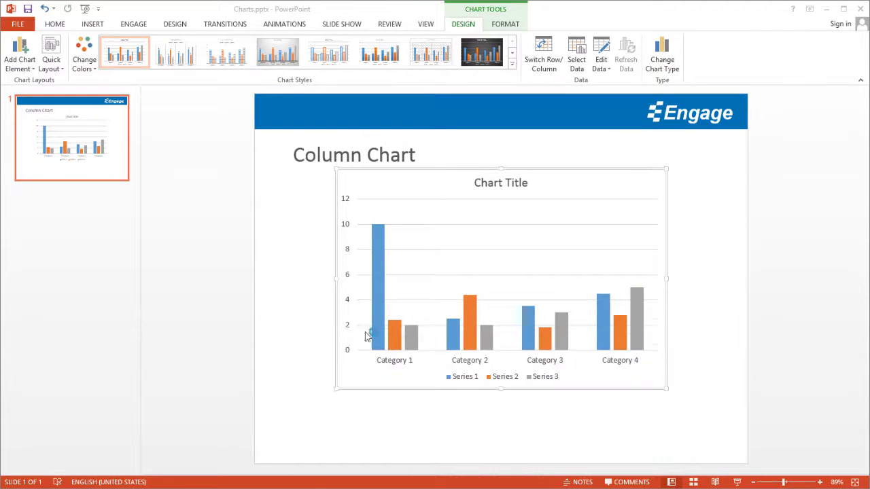
{"action": "left_click", "coordinate": [297, 324]}
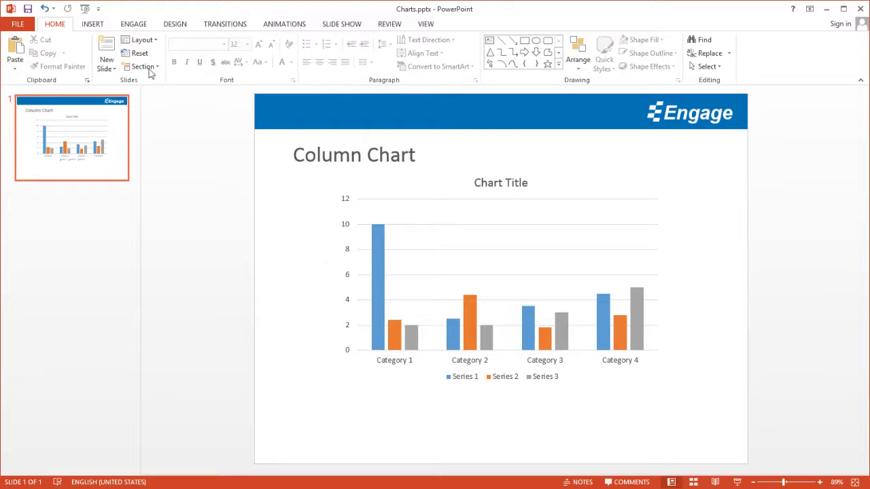
{"action": "left_click", "coordinate": [135, 25]}
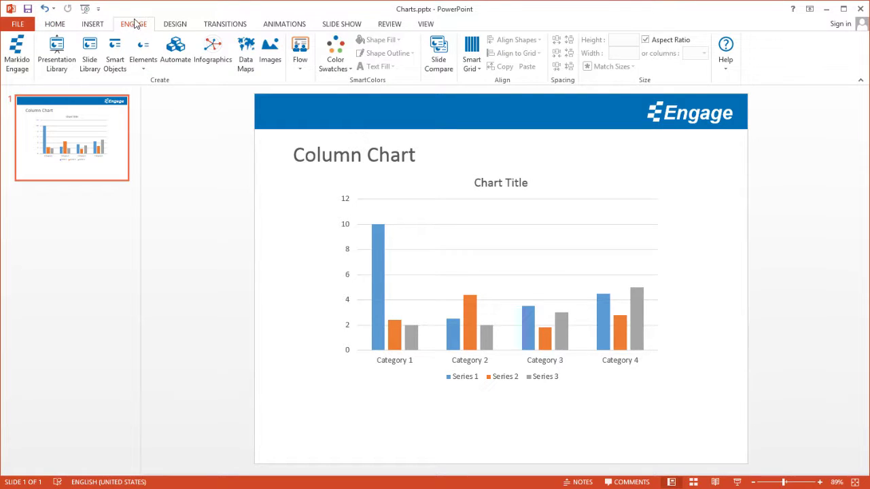
{"action": "left_click", "coordinate": [176, 51]}
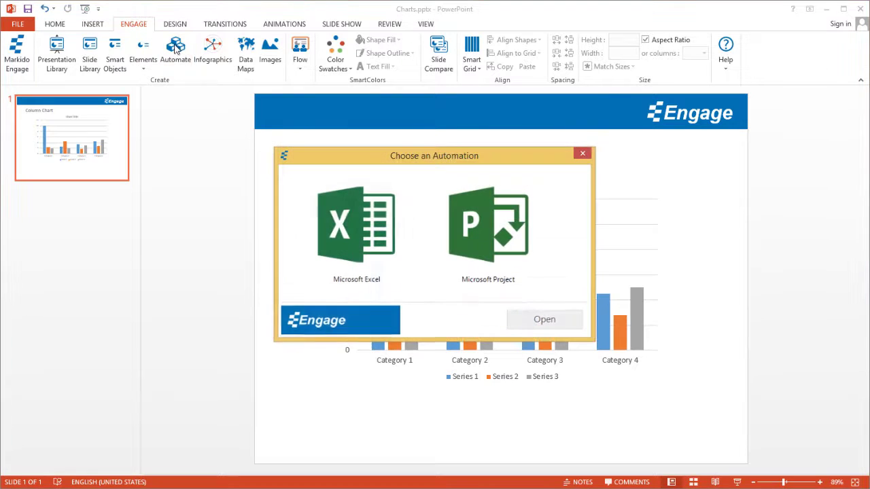
Start an Excel automation link for the column chart and browse for its source file
{"action": "left_click", "coordinate": [335, 223]}
{"action": "double_click", "coordinate": [335, 223]}
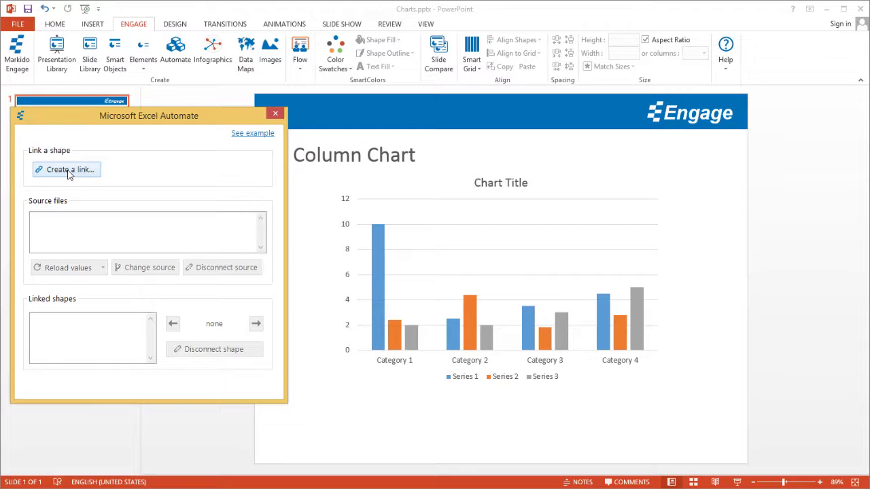
{"action": "left_click", "coordinate": [69, 171]}
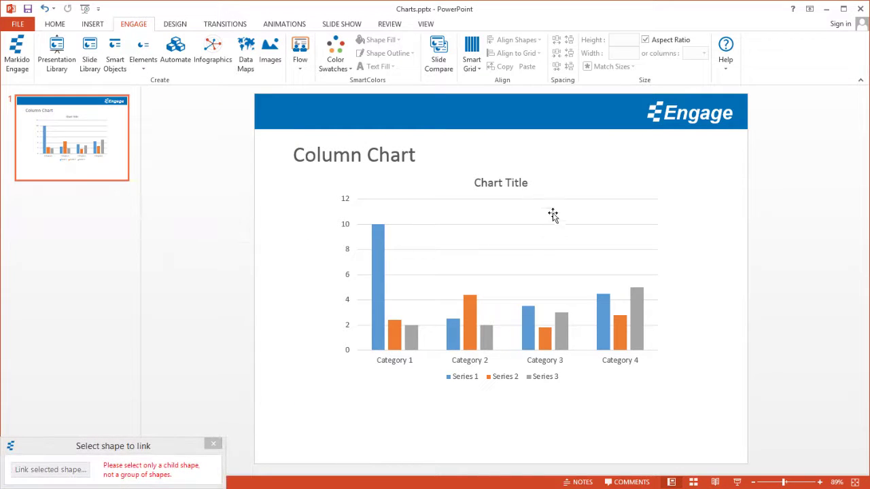
{"action": "left_click", "coordinate": [357, 186]}
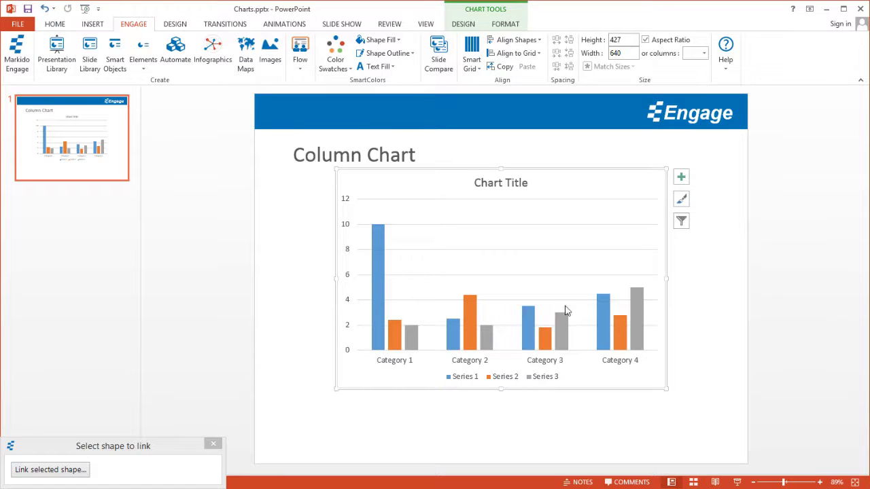
{"action": "left_click", "coordinate": [51, 474]}
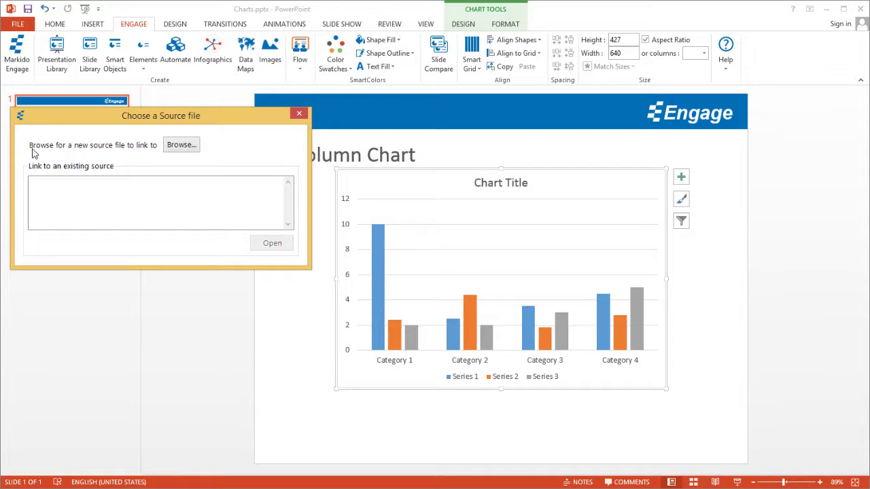
{"action": "left_click", "coordinate": [176, 151]}
{"action": "left_click", "coordinate": [179, 151]}
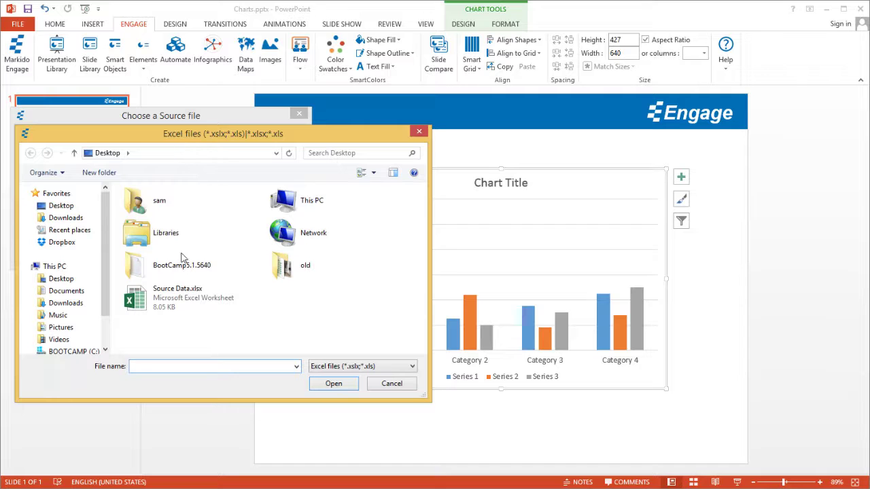
Open Source Data.xlsx and link the chart to its range A1:D5
{"action": "double_click", "coordinate": [167, 303]}
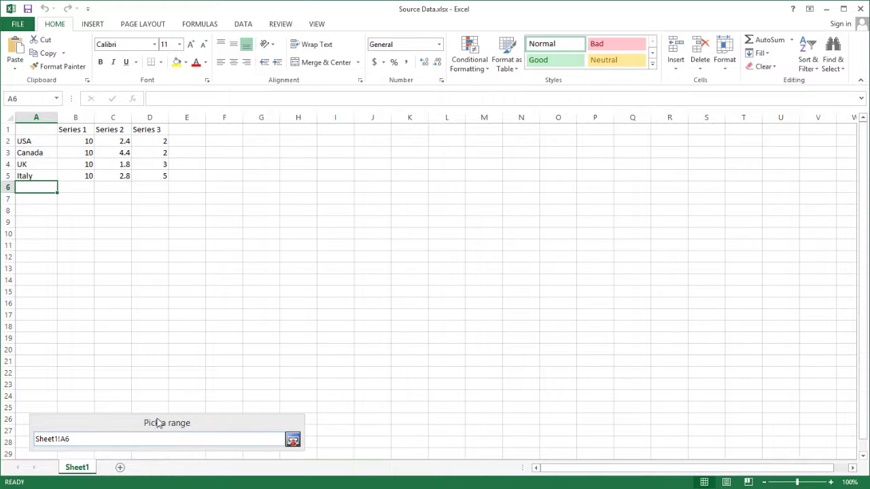
{"action": "left_click_drag", "start_coordinate": [39, 129], "coordinate": [144, 181]}
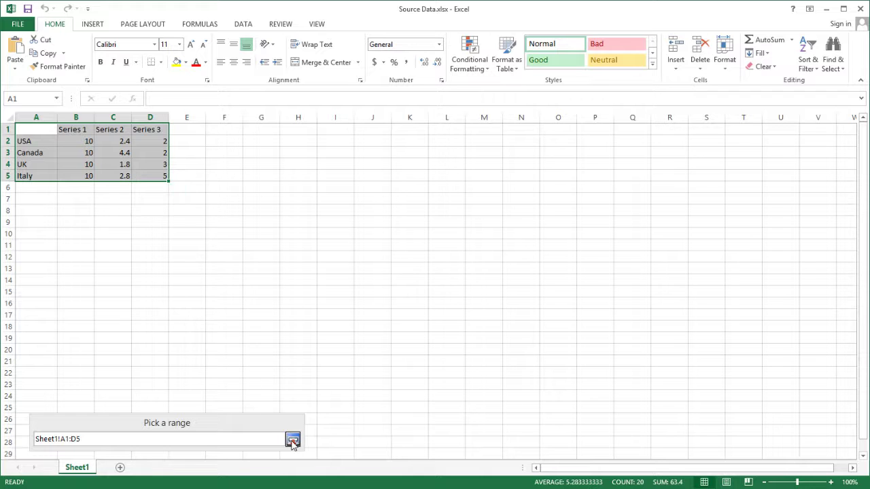
{"action": "left_click", "coordinate": [293, 440]}
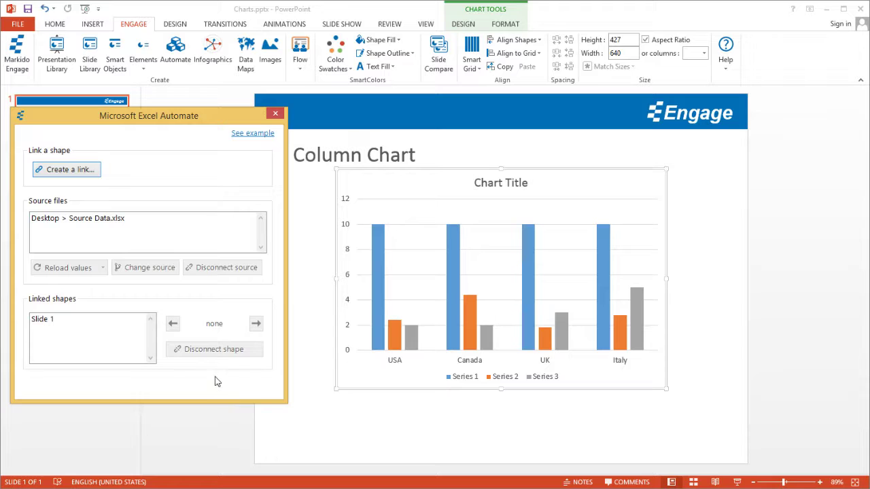
Close the Excel automation panel and retitle the chart 'Medals'
{"action": "left_click", "coordinate": [276, 116]}
{"action": "left_click", "coordinate": [476, 184]}
{"action": "left_click_drag", "start_coordinate": [475, 183], "coordinate": [540, 187]}
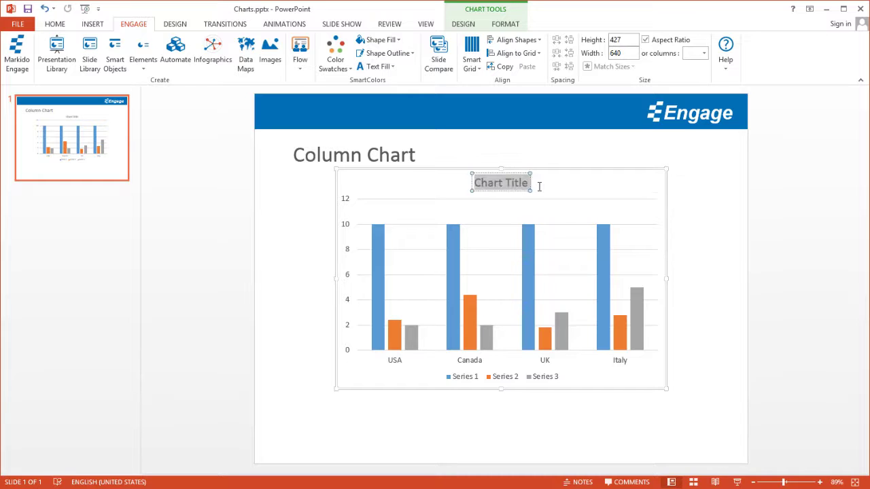
{"action": "type", "text": "ld"}
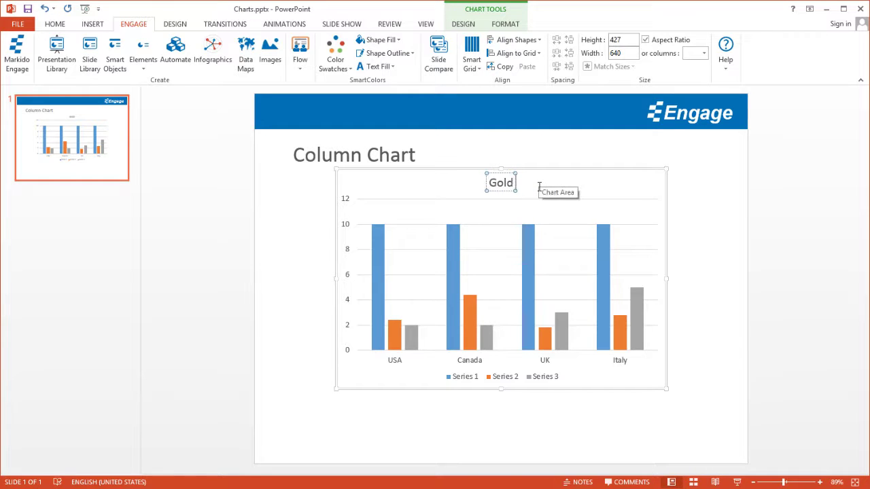
{"action": "key", "text": "BackSpace"}
{"action": "key", "text": "BackSpace"}
{"action": "key", "text": "BackSpace"}
{"action": "key", "text": "BackSpace"}
{"action": "type", "text": "Medals"}
{"action": "left_click", "coordinate": [735, 243]}
Fill the Series 1 bars with gold
{"action": "left_click", "coordinate": [520, 295]}
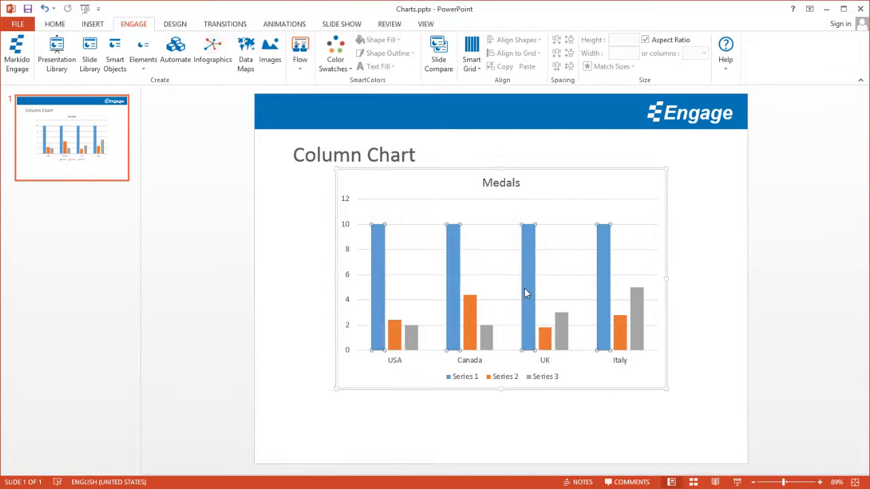
{"action": "left_click", "coordinate": [55, 25]}
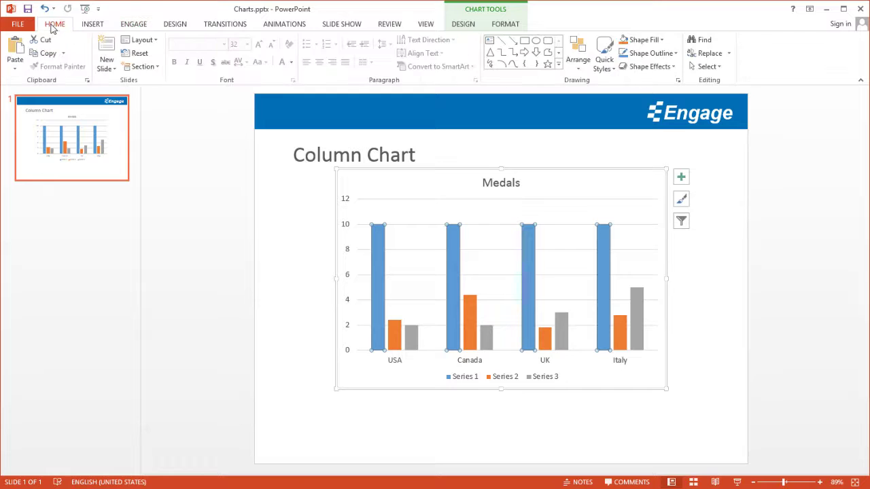
{"action": "left_click", "coordinate": [645, 41]}
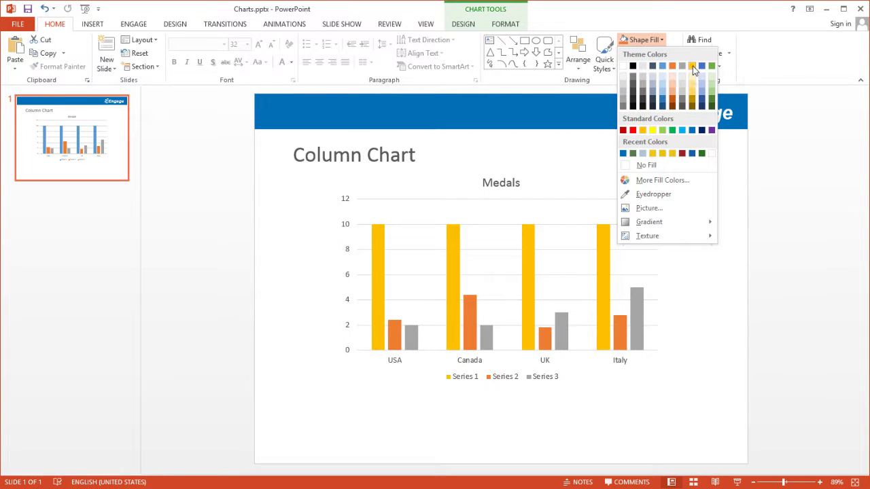
{"action": "left_click", "coordinate": [692, 67]}
{"action": "left_click", "coordinate": [730, 219]}
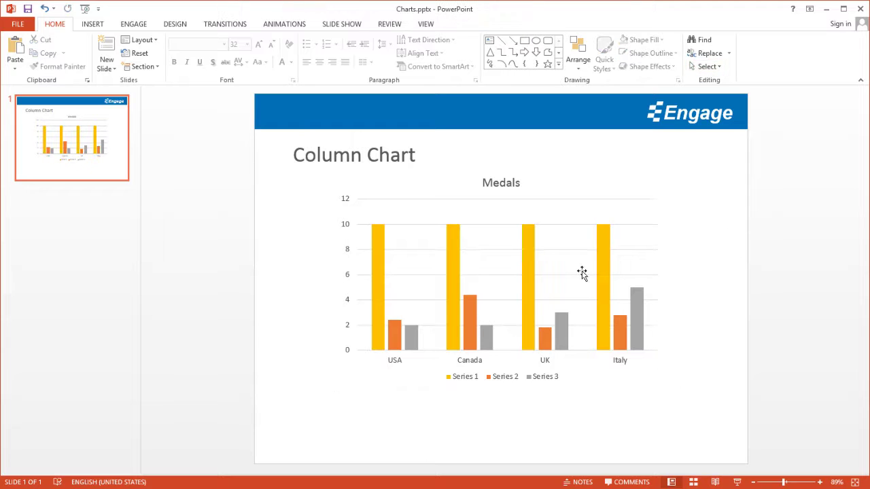
{"action": "left_click", "coordinate": [390, 209]}
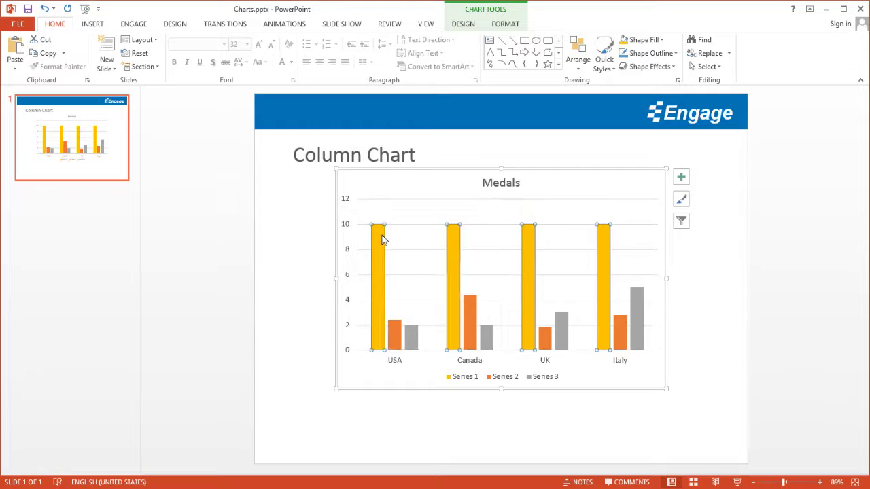
{"action": "right_click", "coordinate": [382, 234]}
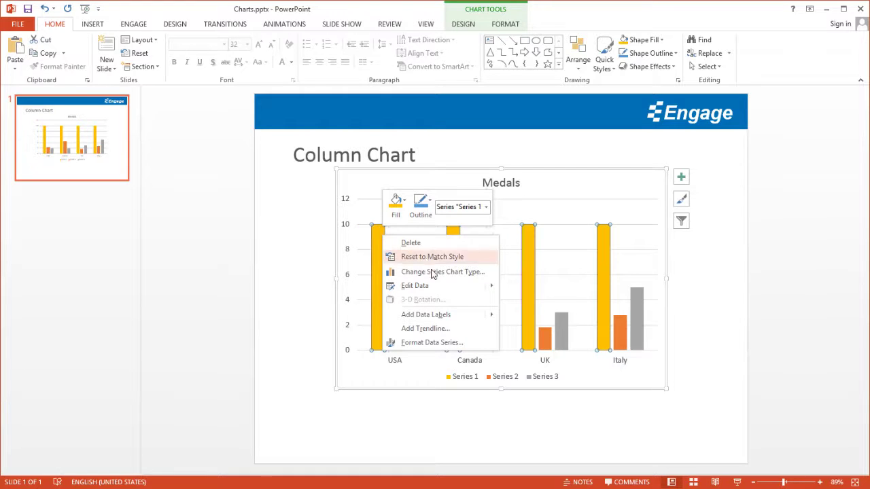
{"action": "mouse_move", "coordinate": [435, 288]}
{"action": "left_click", "coordinate": [531, 287]}
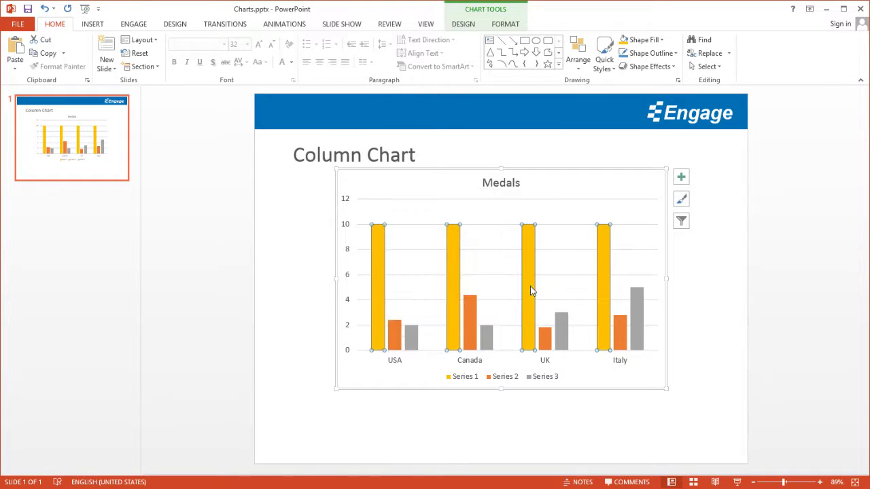
{"action": "left_click_drag", "start_coordinate": [489, 401], "coordinate": [382, 286]}
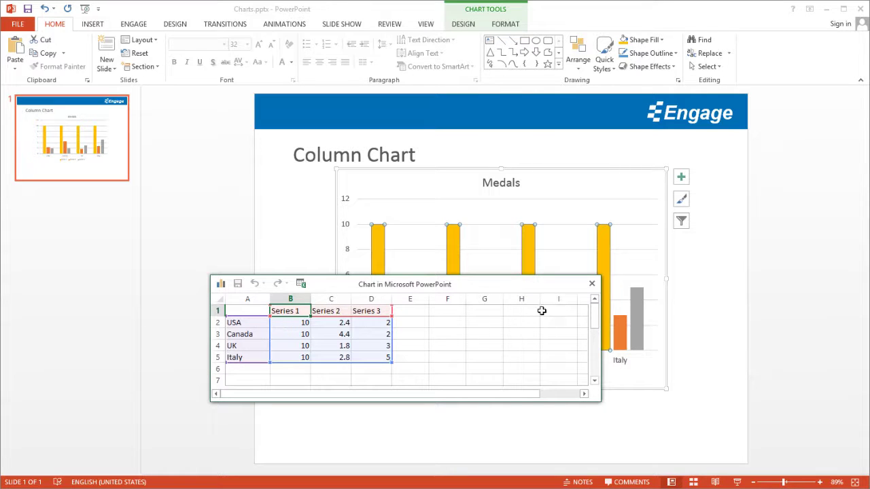
{"action": "left_click", "coordinate": [592, 284]}
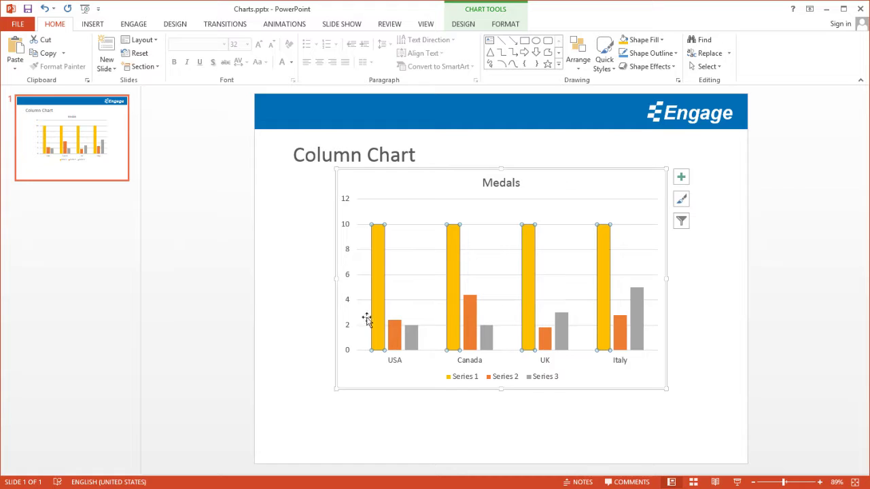
Deselect the chart and switch over to Source Data.xlsx in Excel
{"action": "left_click", "coordinate": [283, 331]}
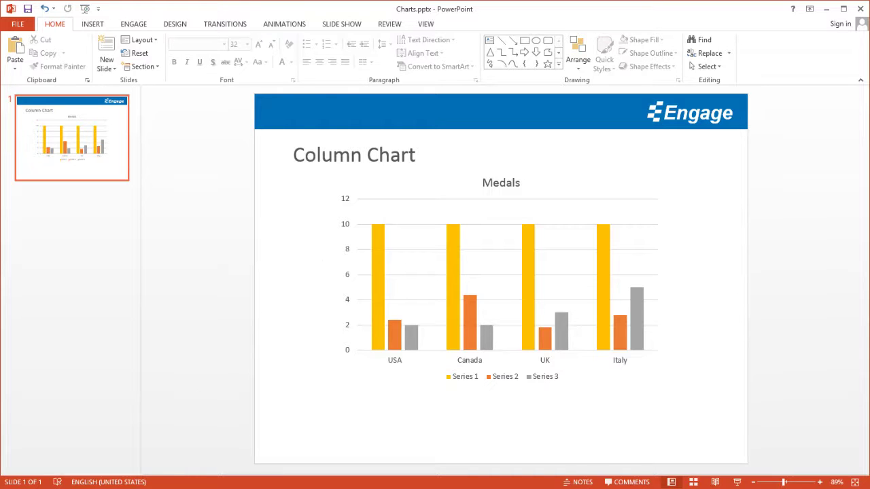
{"action": "key", "text": "alt+Tab"}
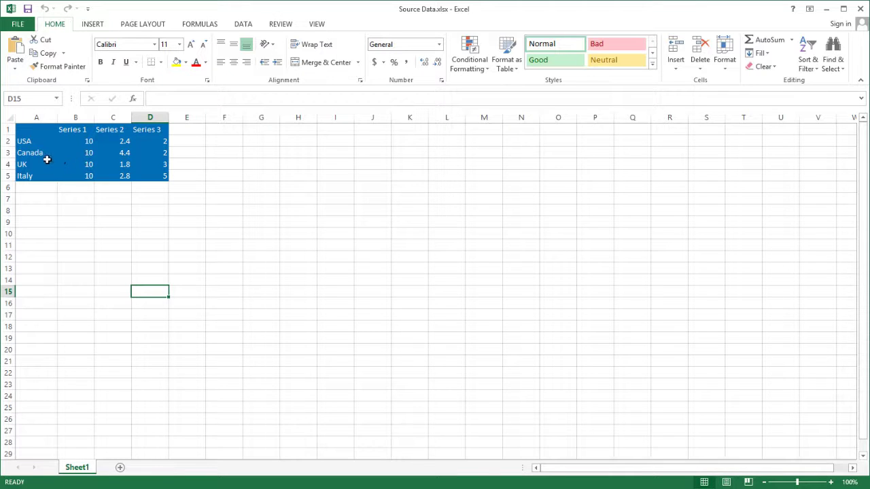
Rename the three series headers in B1:D1 to Gold, Silver and Bronze
{"action": "left_click", "coordinate": [76, 131]}
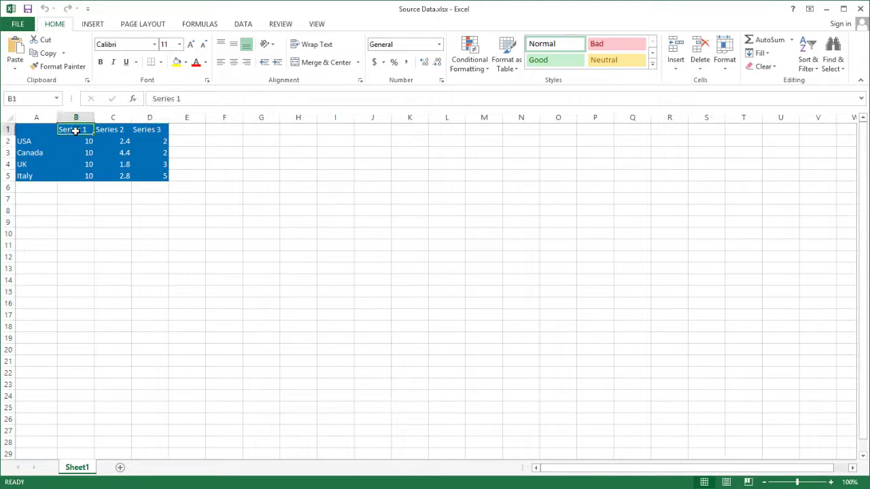
{"action": "type", "text": "Gold"}
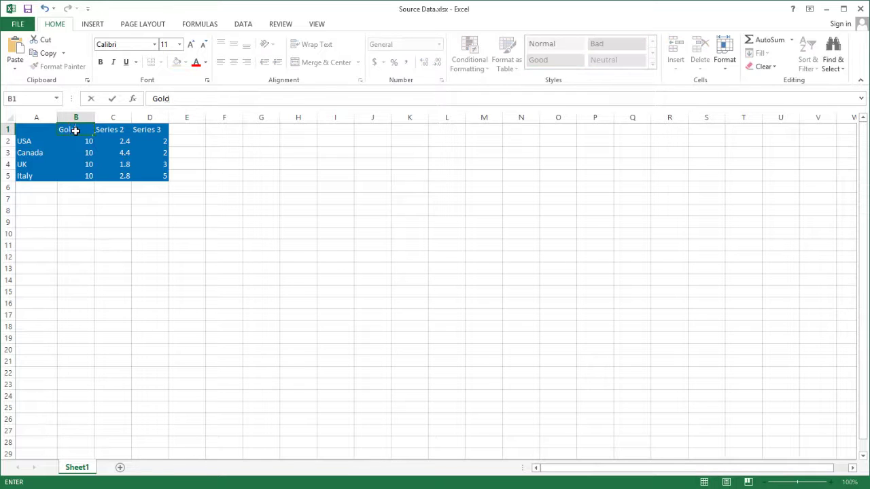
{"action": "key", "text": "Tab"}
{"action": "type", "text": "Sil"}
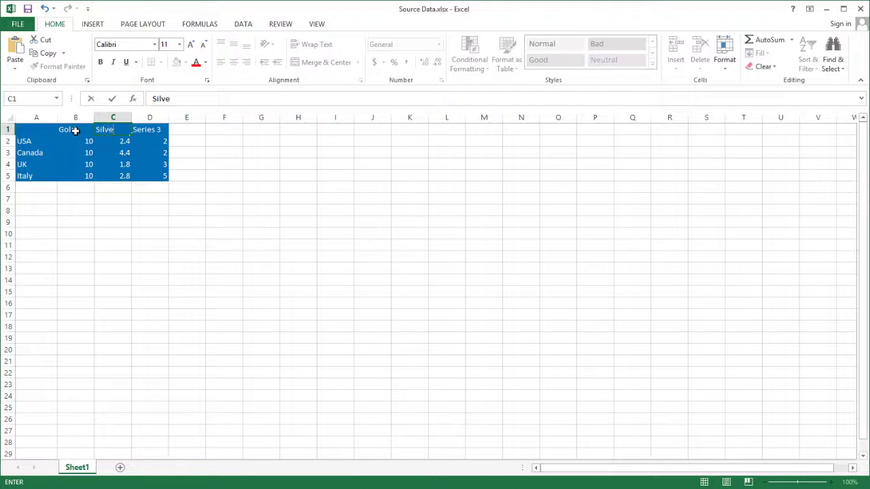
{"action": "type", "text": "ver"}
{"action": "key", "text": "Tab"}
{"action": "type", "text": "Bron"}
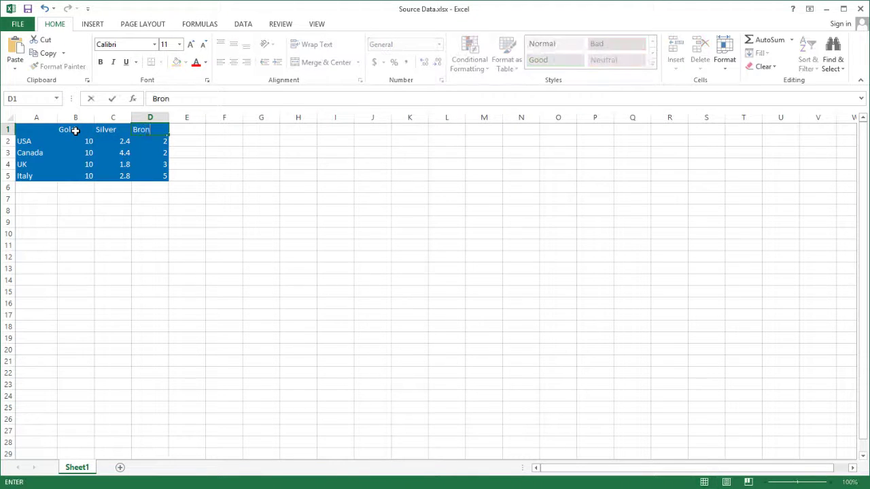
{"action": "type", "text": "ze"}
{"action": "key", "text": "Return"}
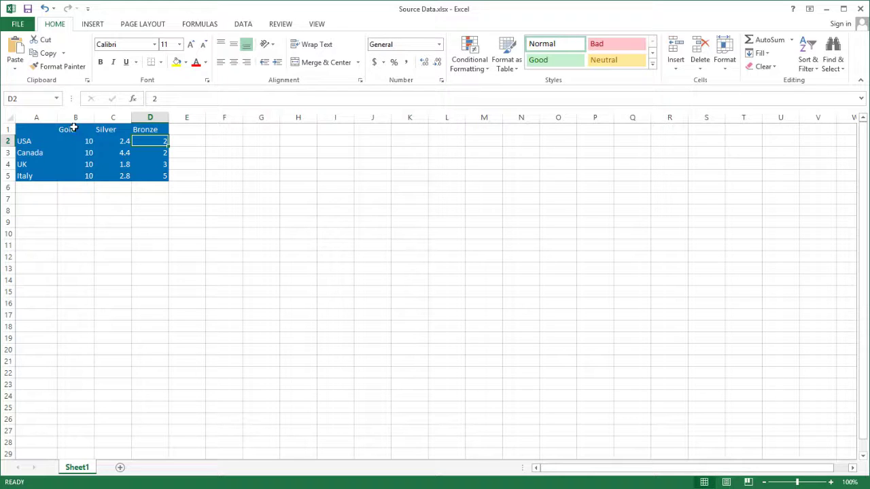
Insert a new column before Gold and name its header Super Gold
{"action": "right_click", "coordinate": [75, 118]}
{"action": "left_click", "coordinate": [97, 182]}
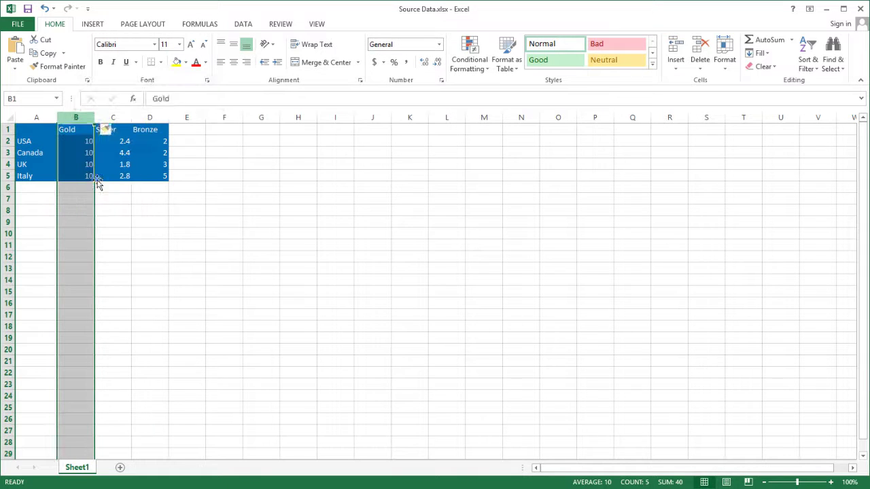
{"action": "left_click", "coordinate": [78, 130]}
{"action": "type", "text": "Super"}
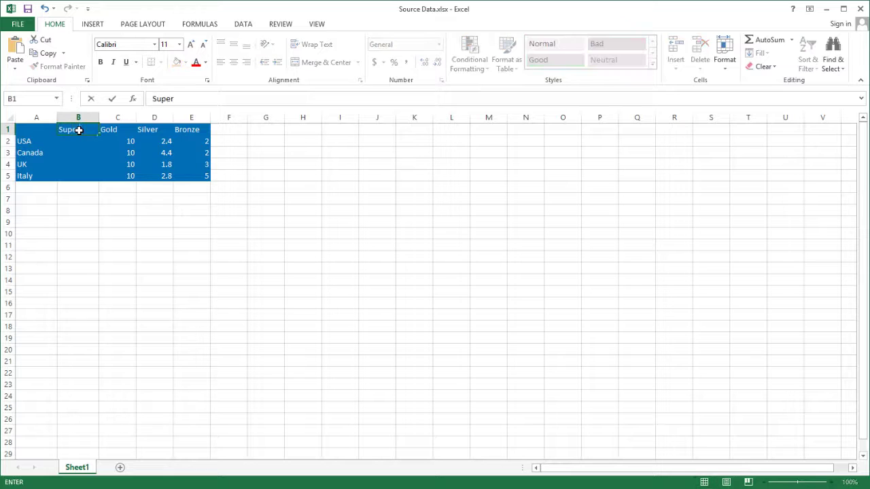
{"action": "type", "text": " Gold"}
{"action": "key", "text": "Return"}
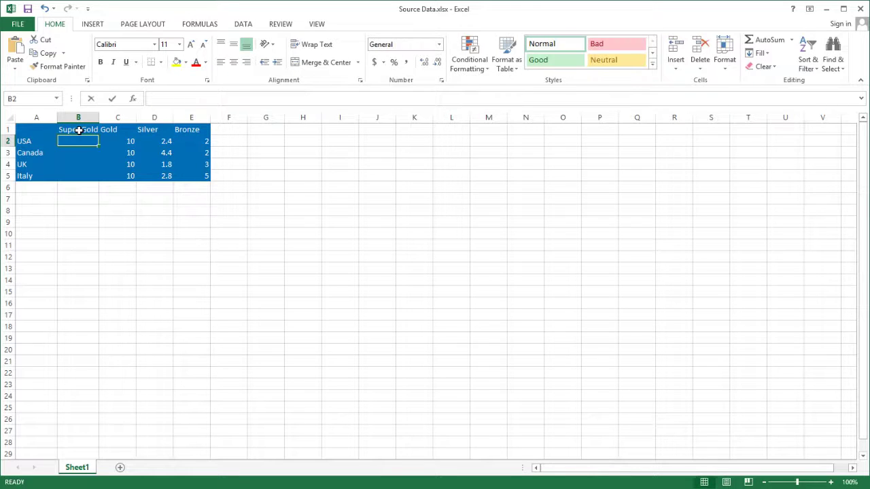
Fill Super Gold with 25 for USA, Canada, UK and Italy
{"action": "type", "text": "25"}
{"action": "key", "text": "Return"}
{"action": "type", "text": "25"}
{"action": "key", "text": "Return"}
{"action": "type", "text": "25"}
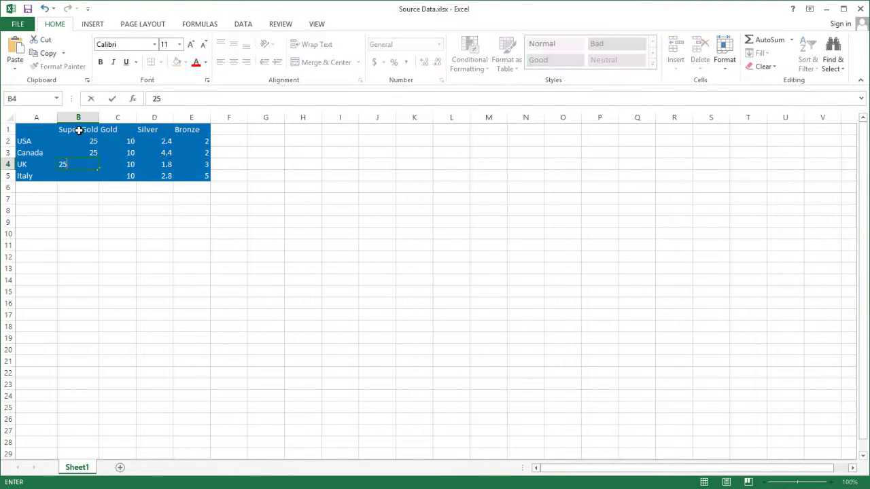
{"action": "key", "text": "Return"}
{"action": "type", "text": "25"}
{"action": "key", "text": "Return"}
{"action": "left_click", "coordinate": [85, 228]}
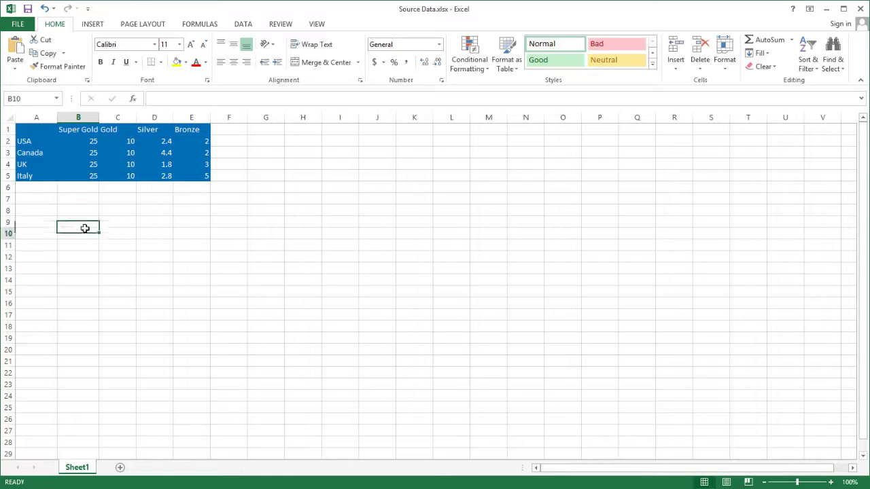
Enter a test value of 5 in three cells of column G
{"action": "left_click", "coordinate": [48, 165]}
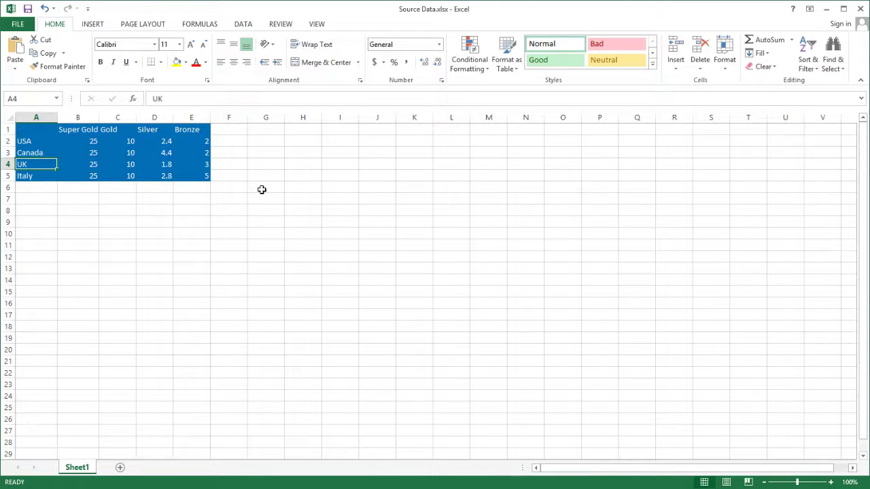
{"action": "left_click", "coordinate": [264, 131]}
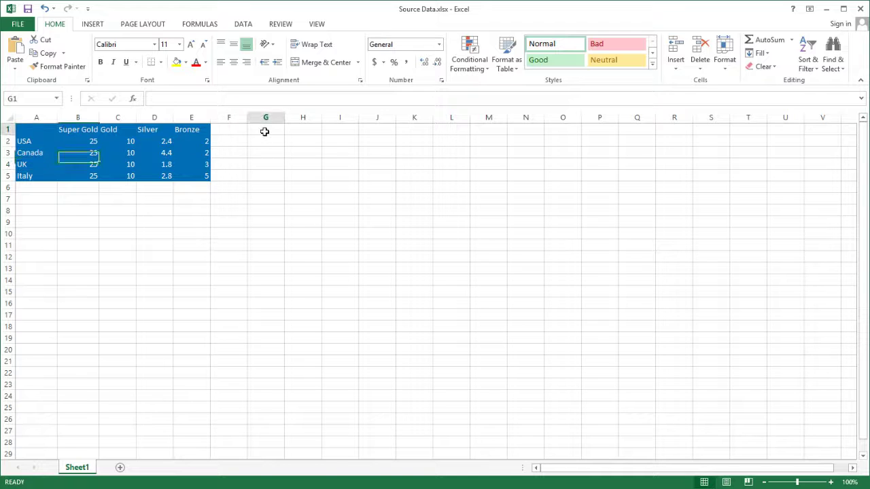
{"action": "type", "text": "5"}
{"action": "key", "text": "Return"}
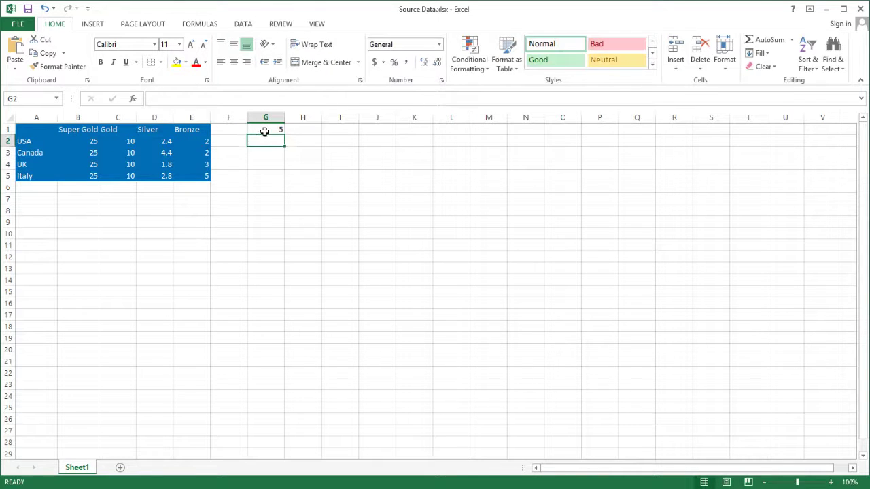
{"action": "type", "text": "5"}
{"action": "key", "text": "Return"}
{"action": "type", "text": "5"}
{"action": "key", "text": "Return"}
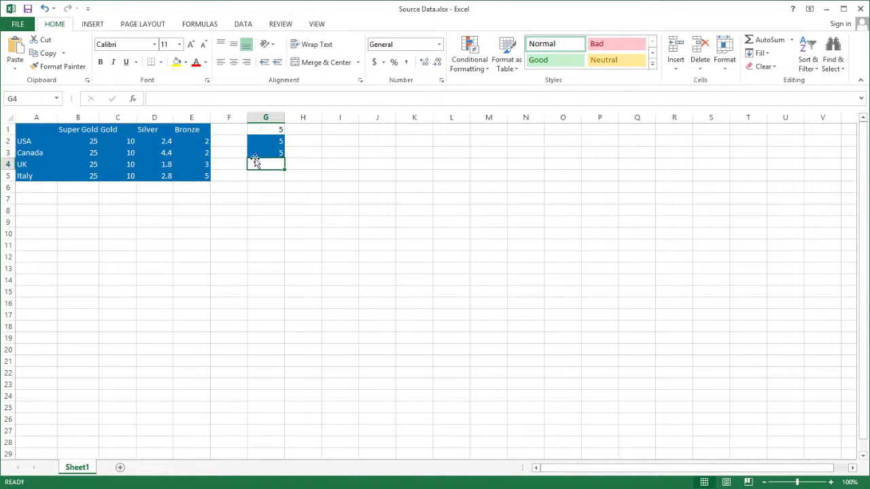
Delete column G with its test values and close the Excel workbook
{"action": "left_click_drag", "start_coordinate": [252, 152], "coordinate": [262, 114]}
{"action": "right_click", "coordinate": [262, 115]}
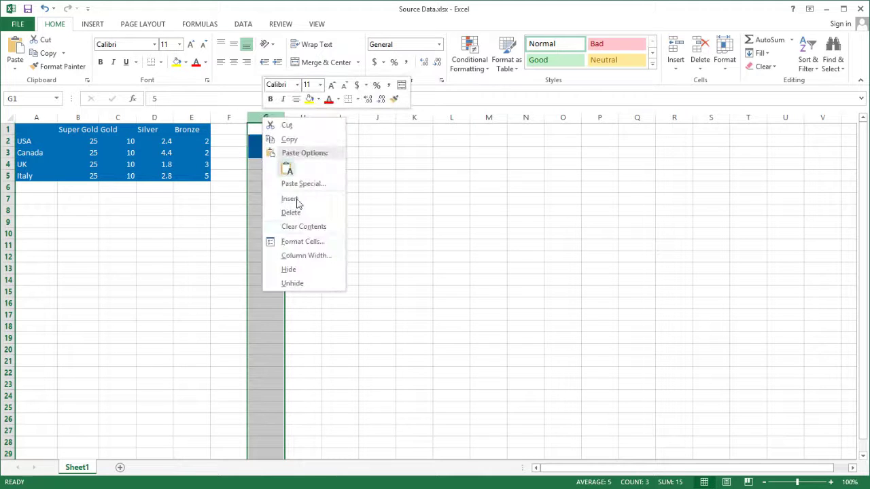
{"action": "left_click", "coordinate": [313, 215]}
{"action": "left_click", "coordinate": [255, 244]}
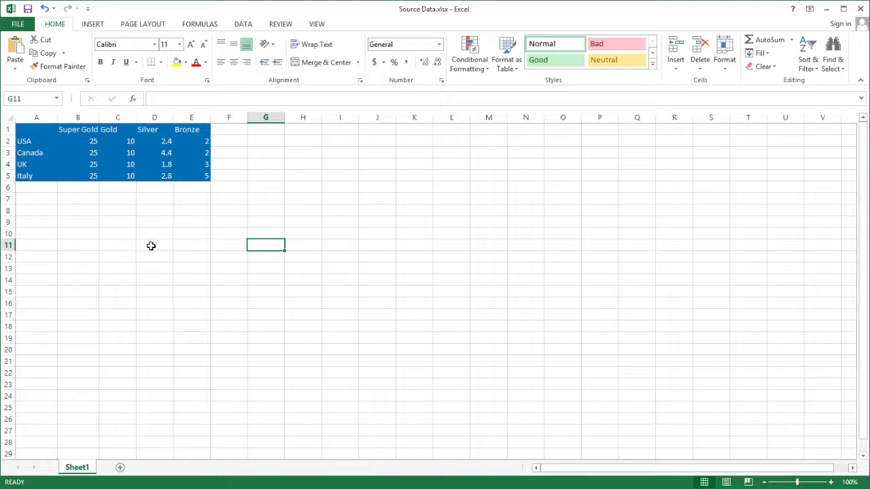
{"action": "left_click", "coordinate": [861, 8]}
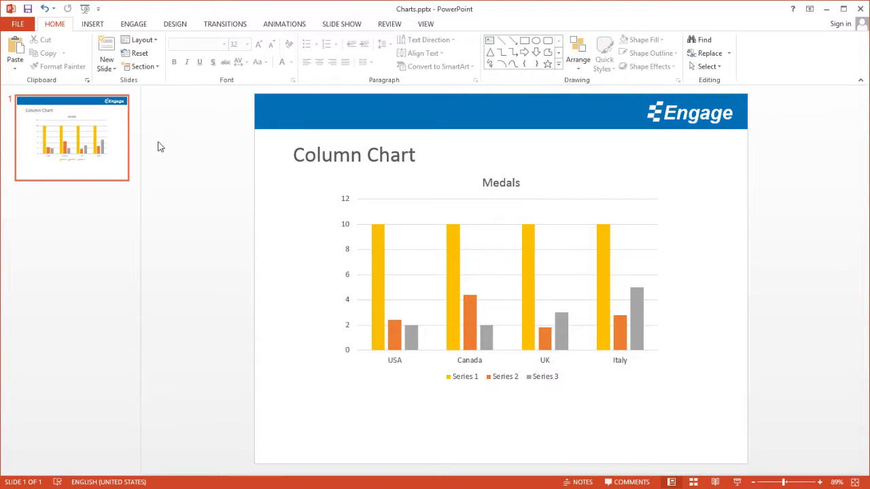
Reload the Medals chart values from Source Data.xlsx using Engage's Microsoft Excel automation
{"action": "left_click", "coordinate": [133, 25]}
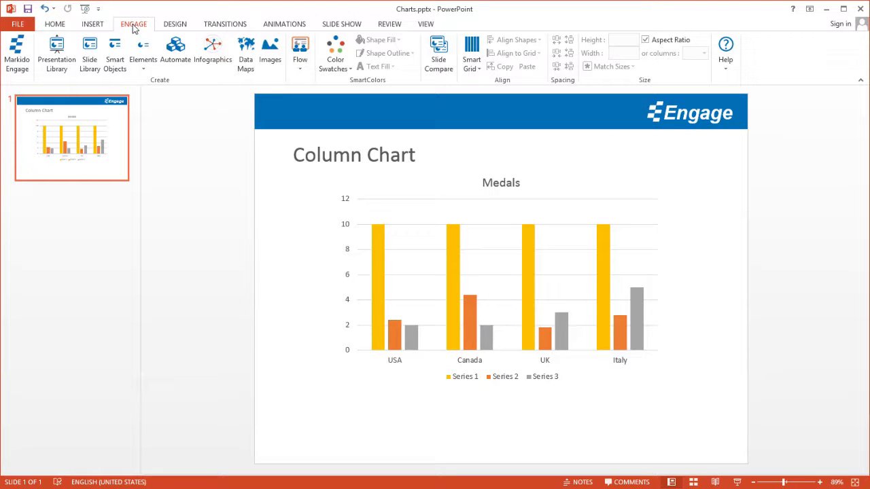
{"action": "left_click", "coordinate": [174, 49]}
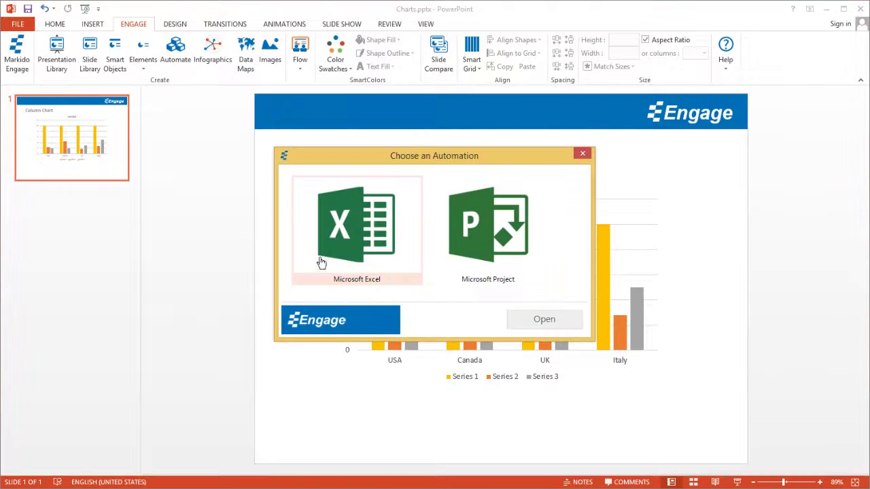
{"action": "double_click", "coordinate": [321, 263]}
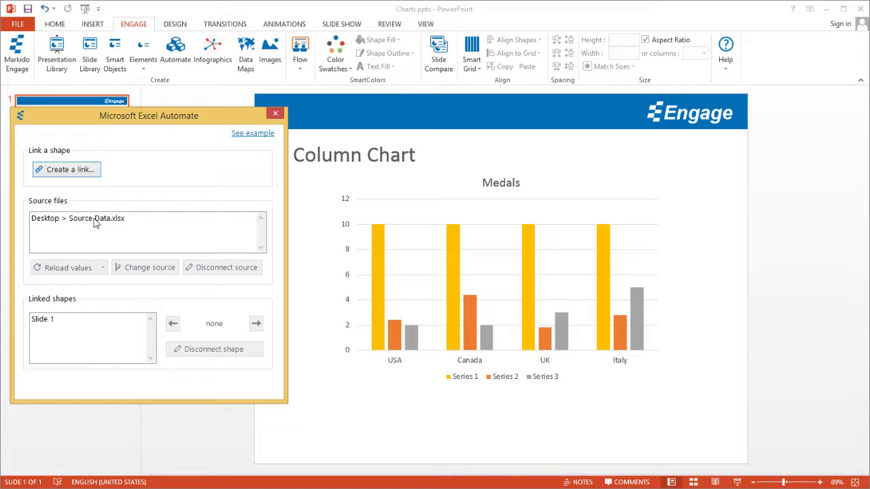
{"action": "left_click", "coordinate": [96, 221]}
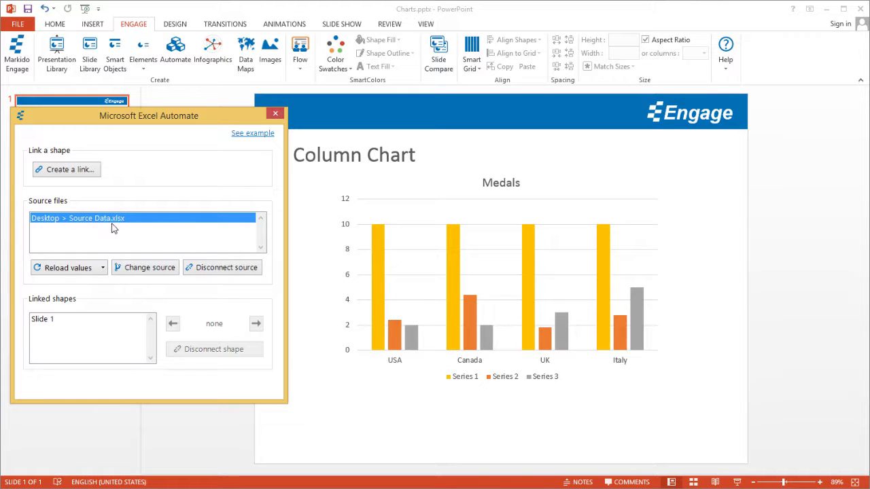
{"action": "left_click", "coordinate": [70, 269]}
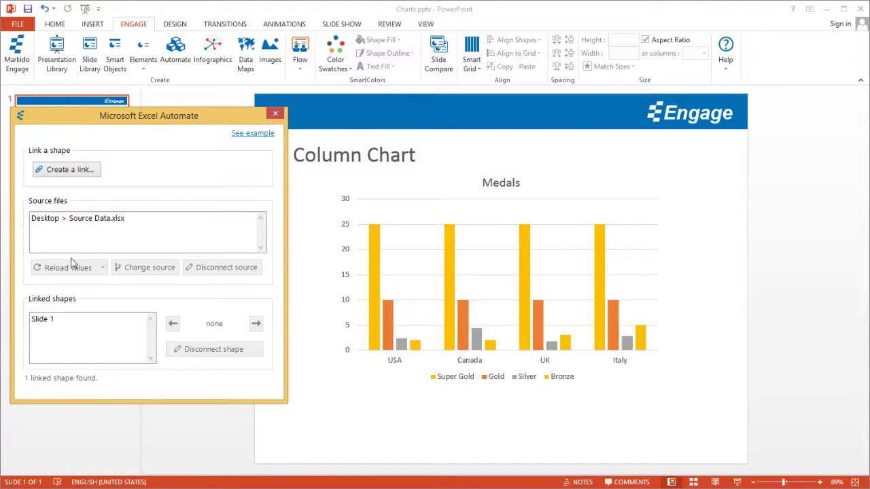
{"action": "left_click", "coordinate": [276, 114]}
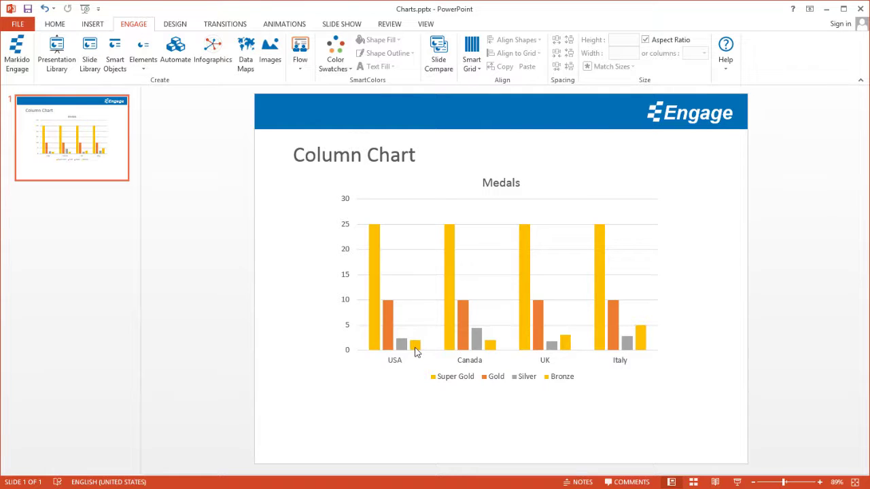
Change the Bronze columns of the Medals chart to green with Home Shape Fill
{"action": "left_click", "coordinate": [414, 347]}
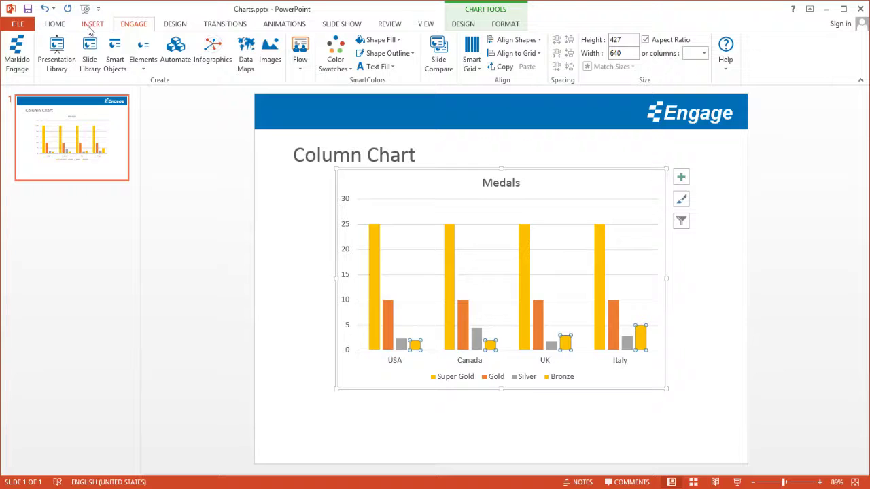
{"action": "left_click", "coordinate": [55, 26]}
{"action": "left_click", "coordinate": [661, 40]}
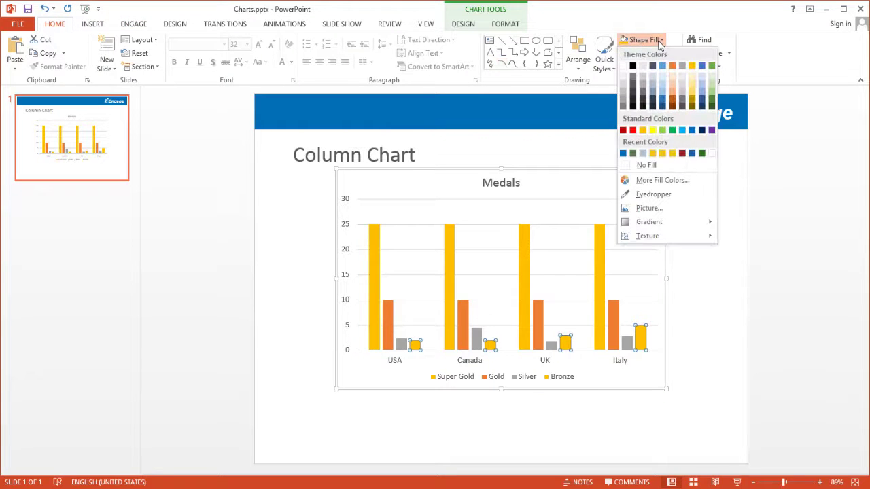
{"action": "left_click", "coordinate": [713, 68]}
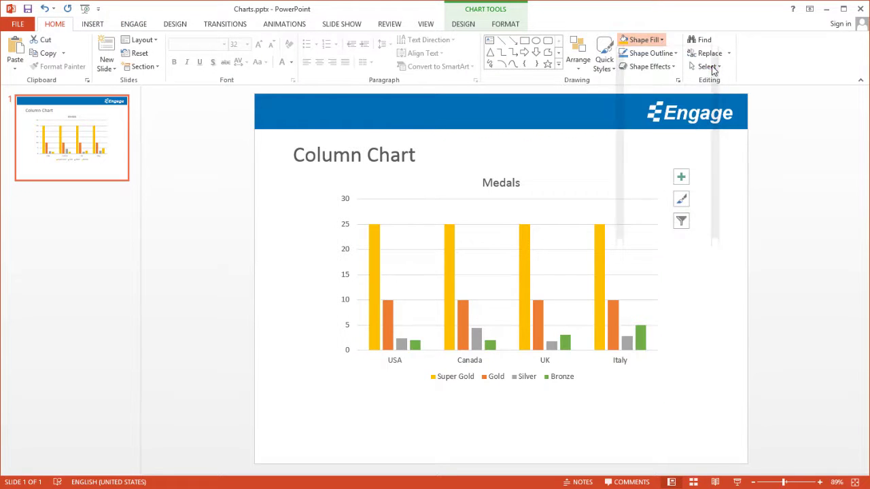
{"action": "left_click", "coordinate": [734, 267]}
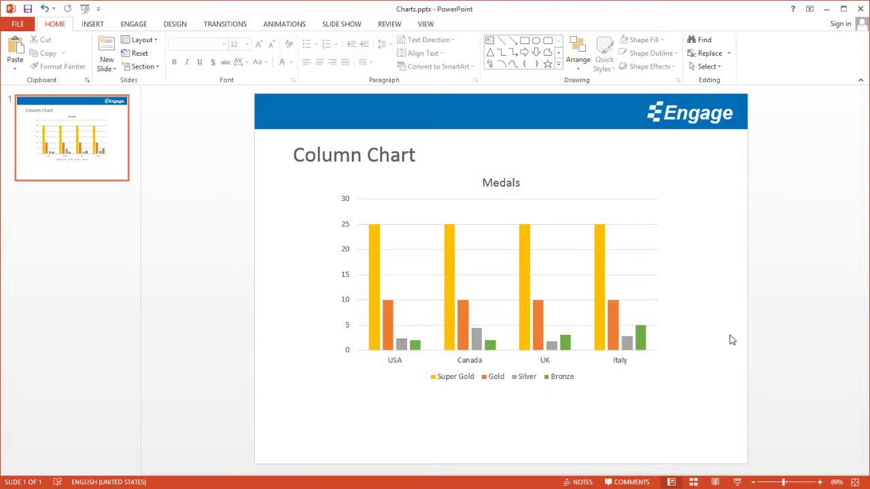